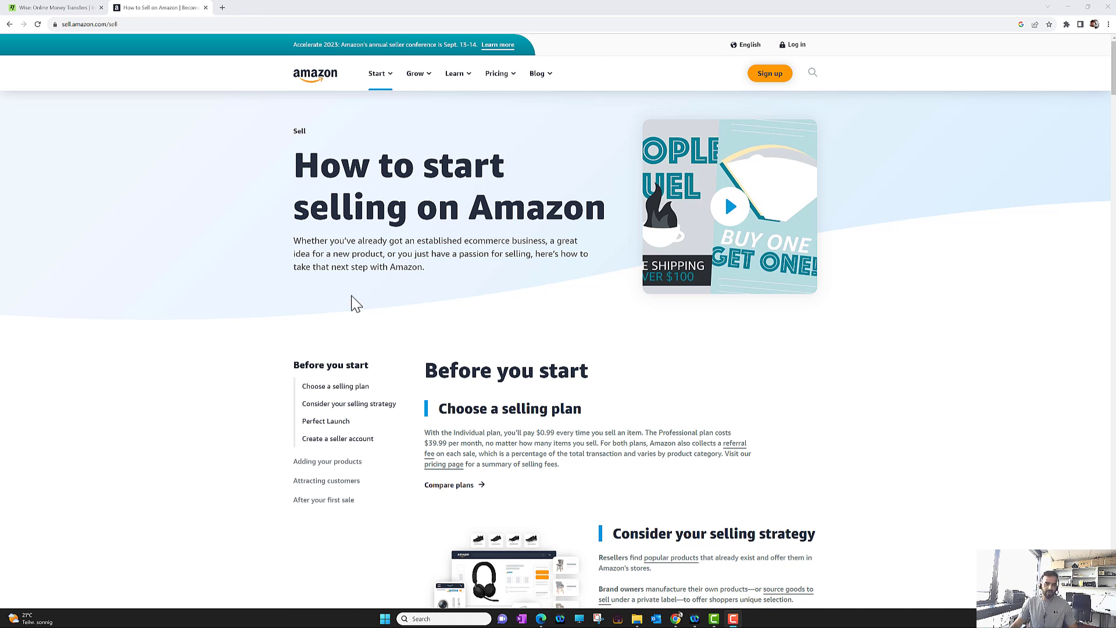
Open the Compare selling plans page in a new browser tab and switch to it.
mouse_move(512, 84)
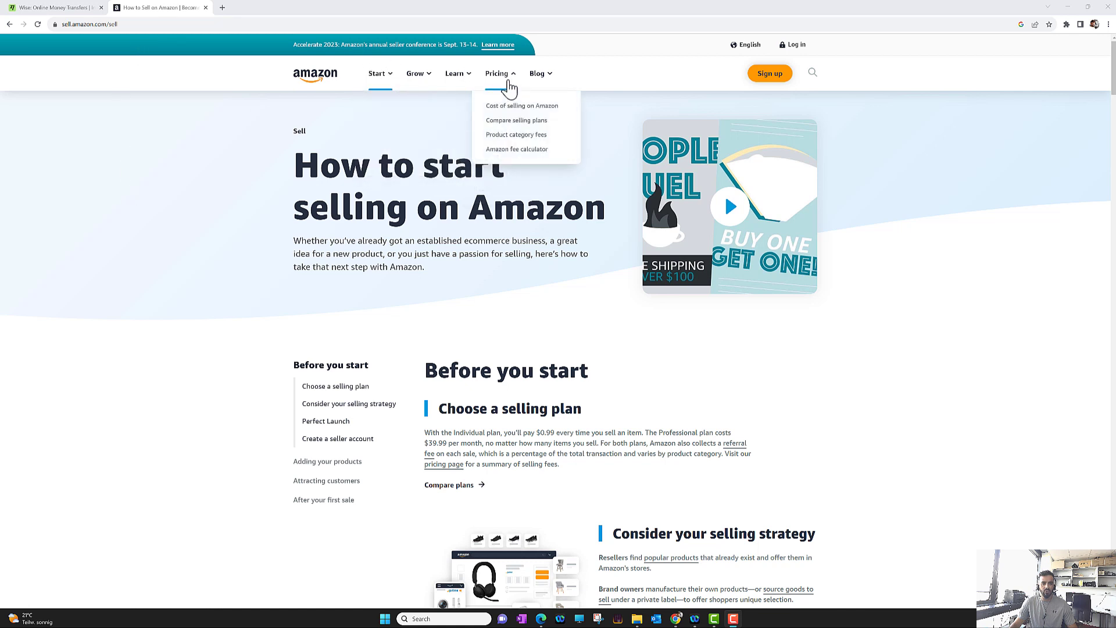
right_click(509, 125)
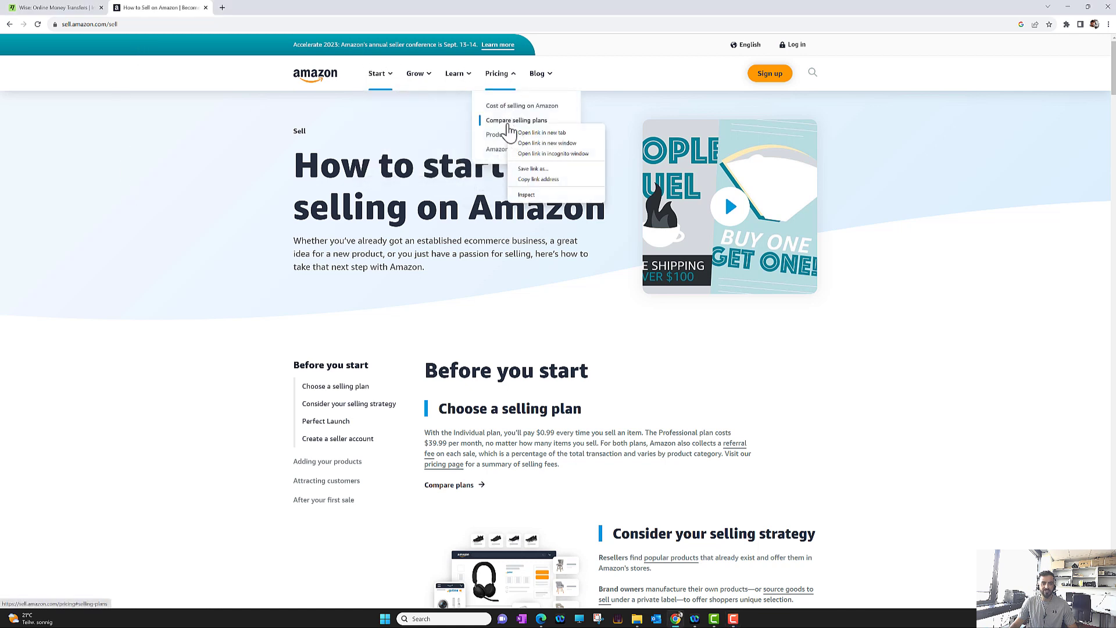
click(522, 134)
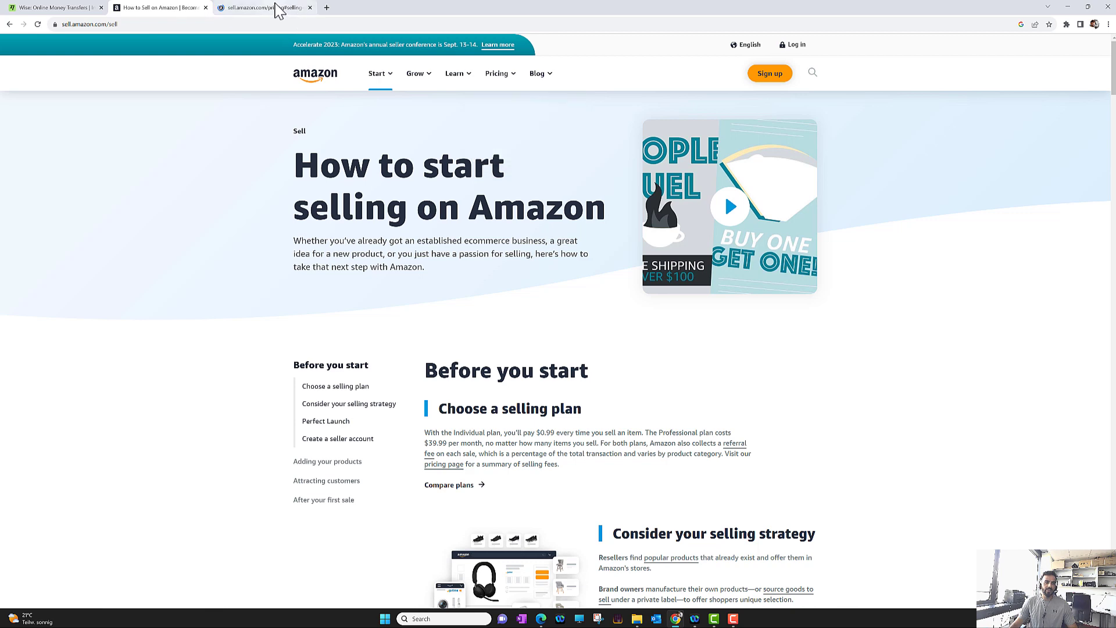
click(297, 7)
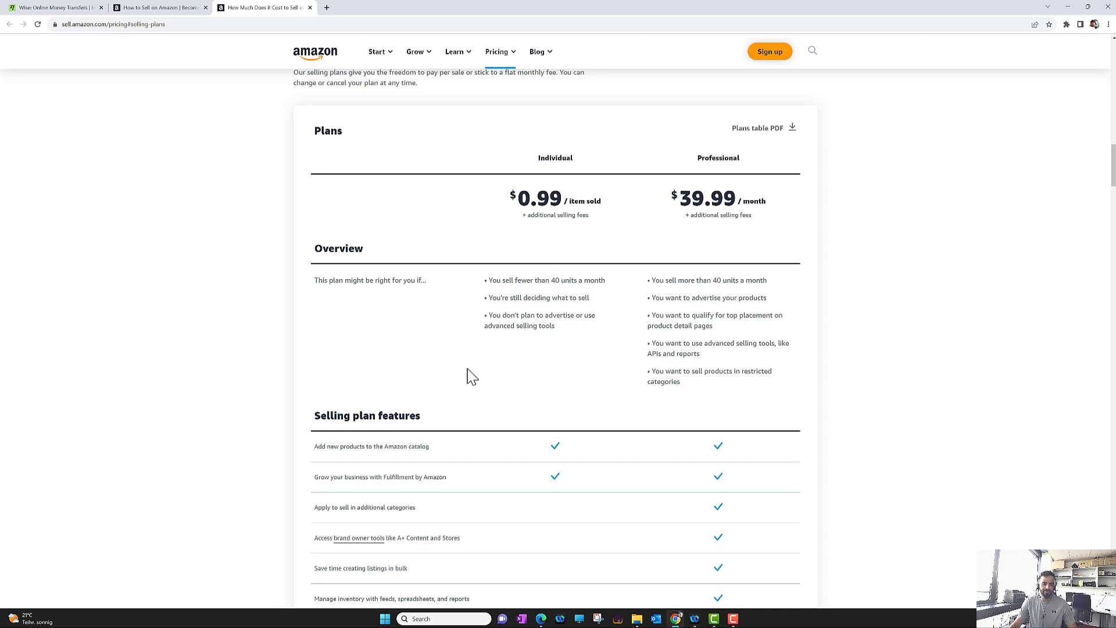
Examine the Individual and Professional plan prices in the plans table and the pricing page's cost overview.
drag(519, 196, 568, 196)
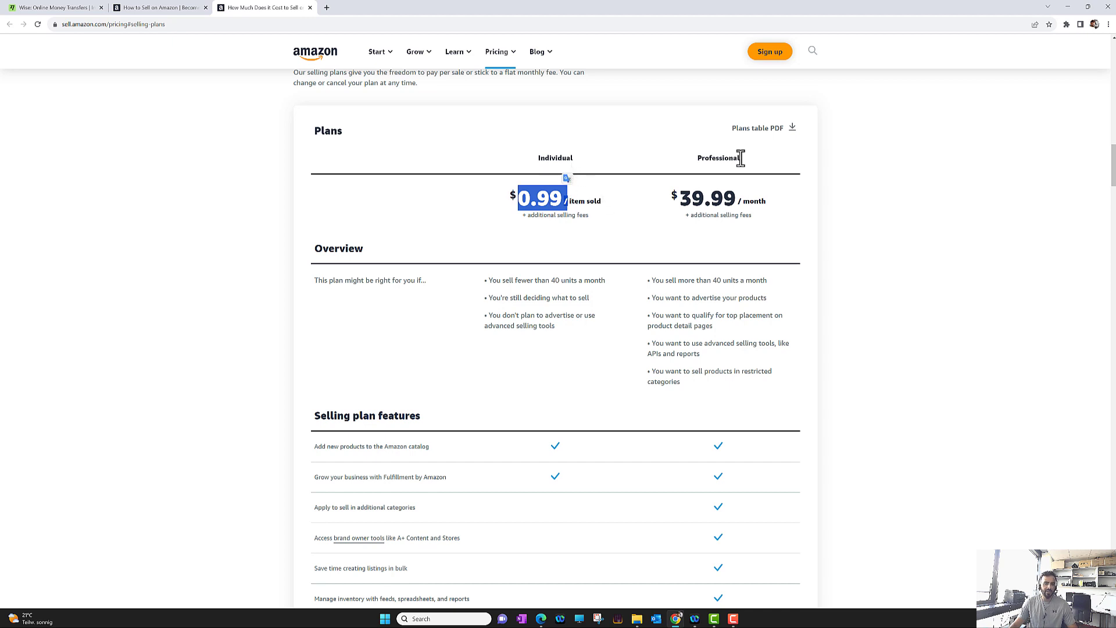
drag(706, 161, 738, 171)
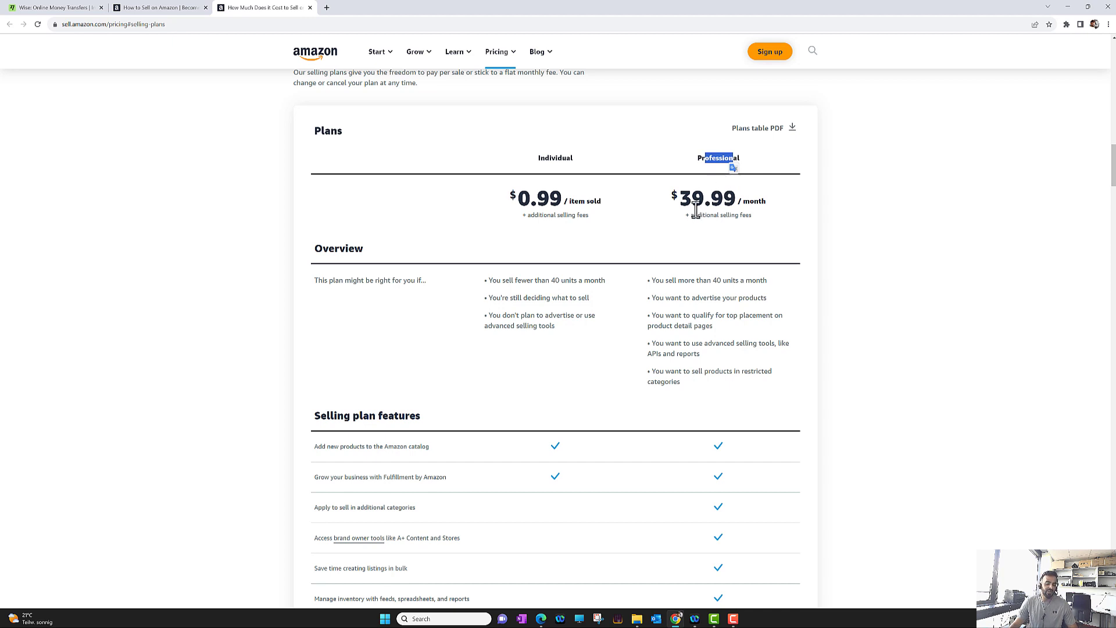
drag(692, 200, 763, 203)
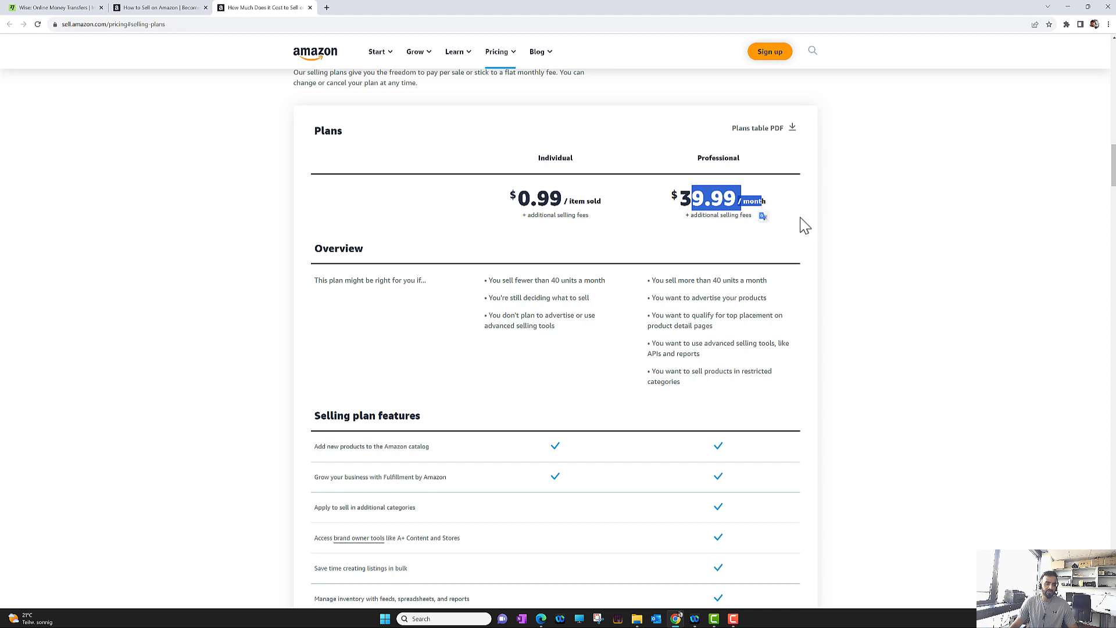
click(805, 226)
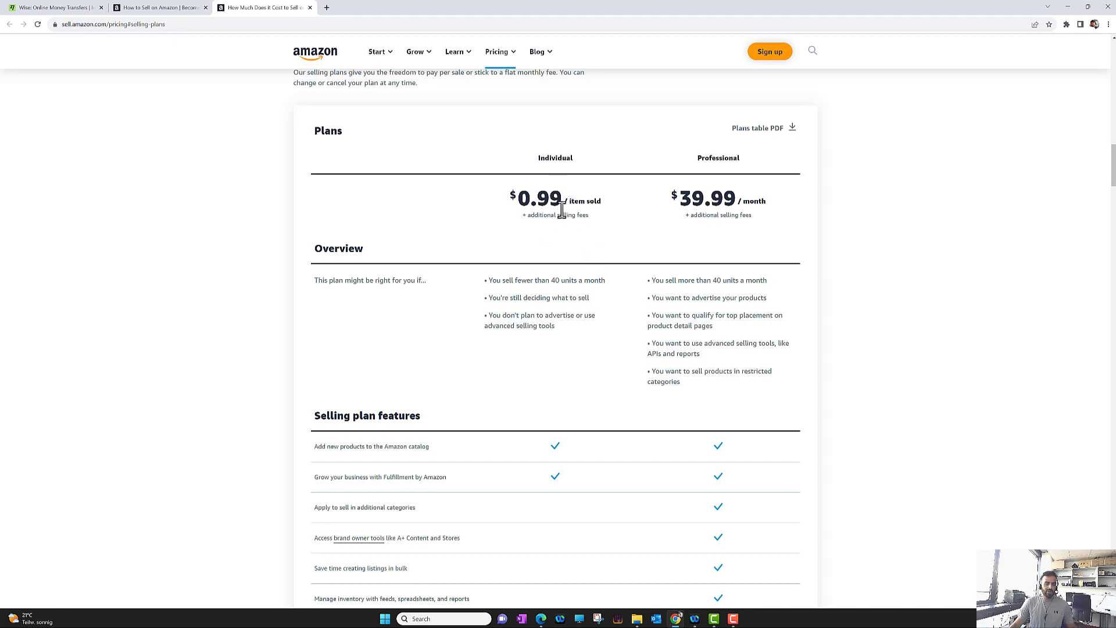
scroll(572, 187, up, 20)
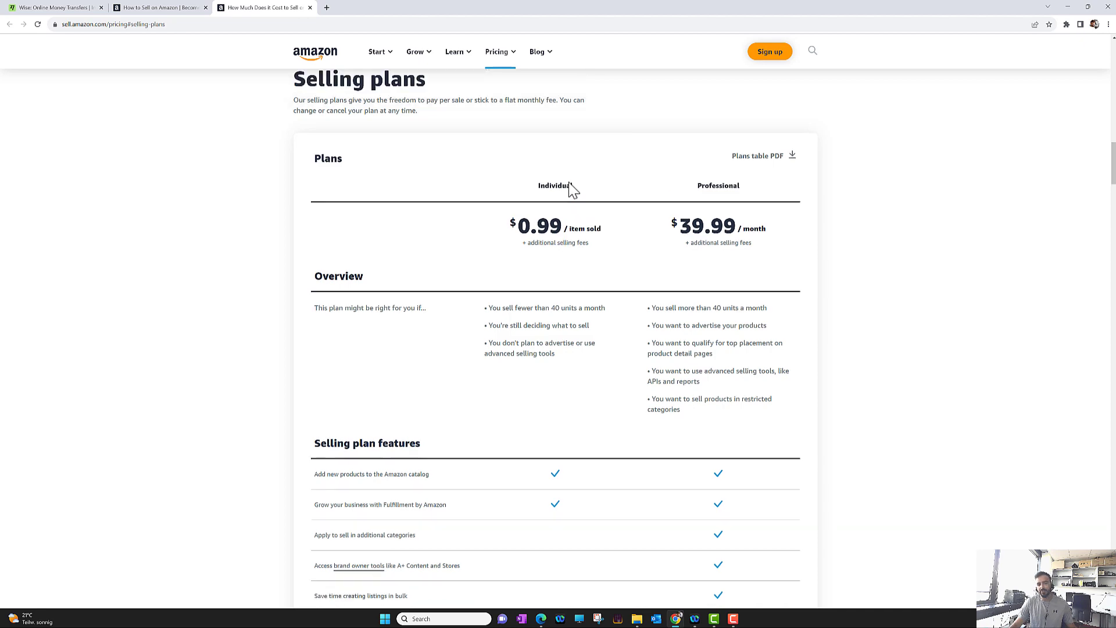
scroll(572, 182, up, 2)
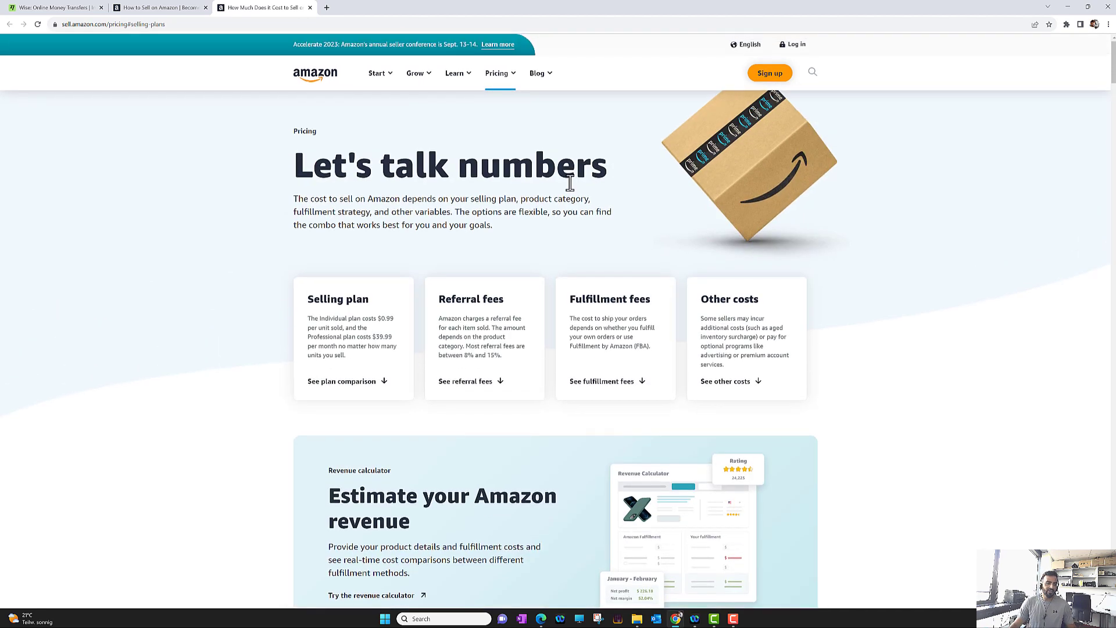
Start seller sign-up from the How to start selling page and submit a new account's name, email and password.
click(174, 8)
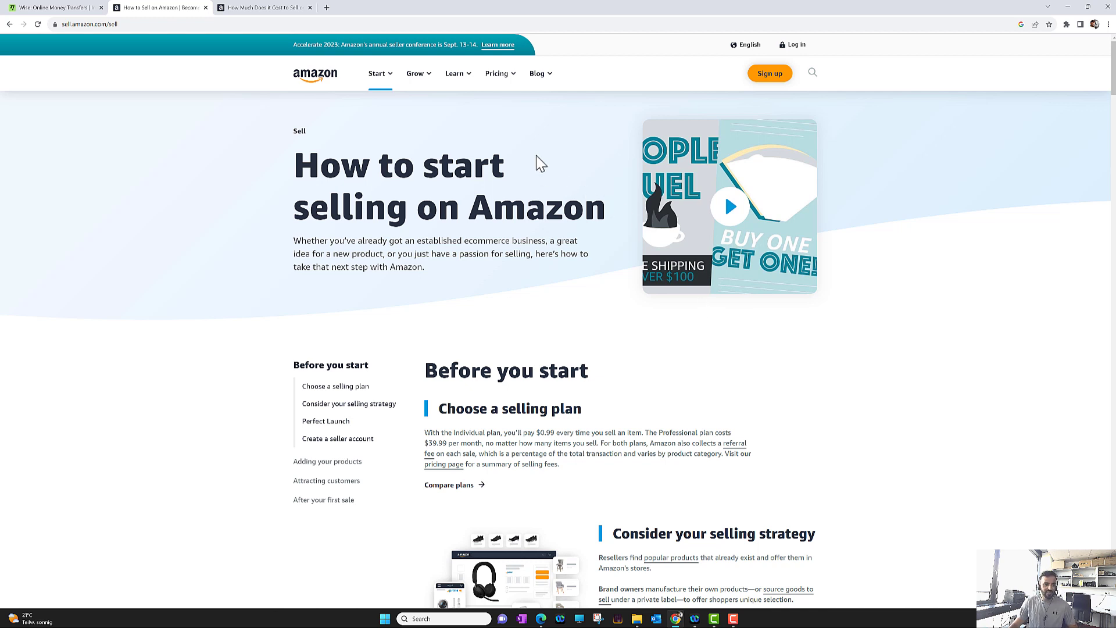
click(771, 73)
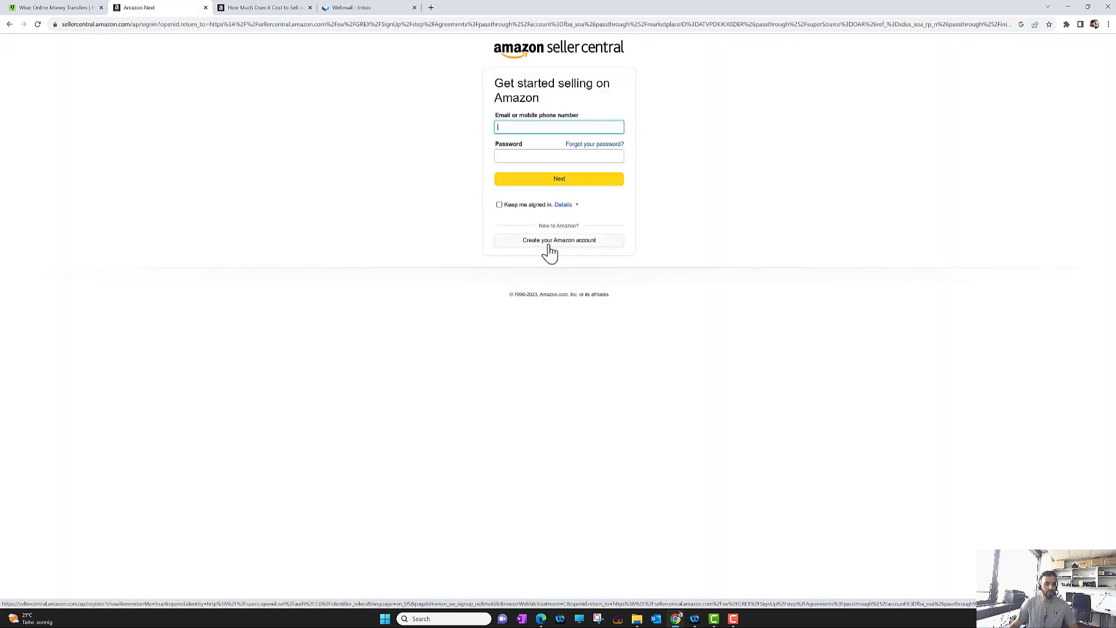
click(558, 250)
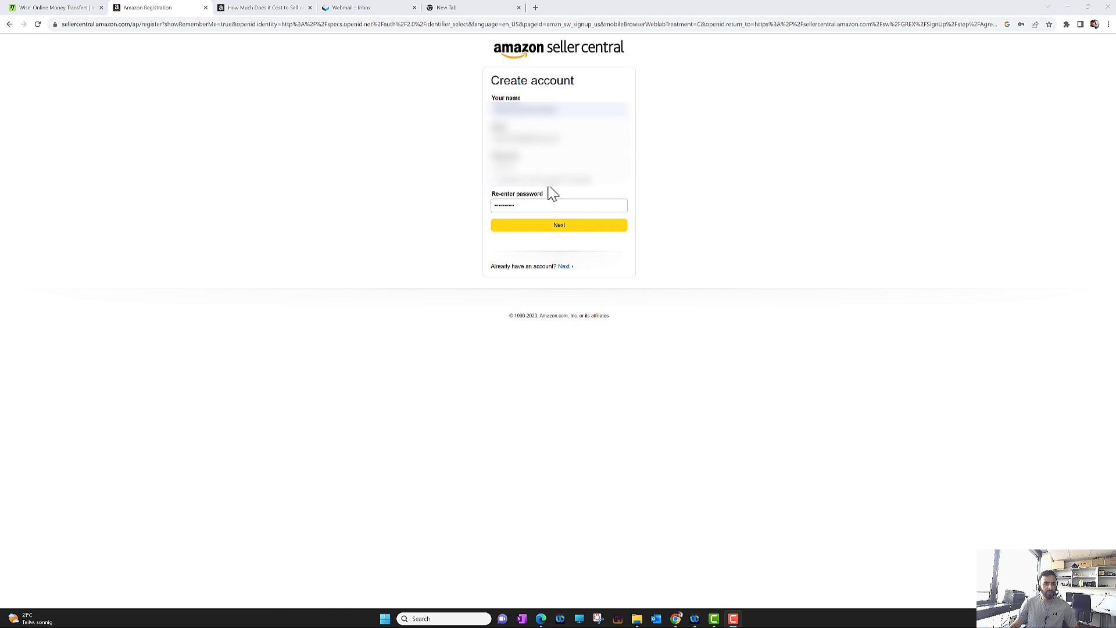
click(560, 237)
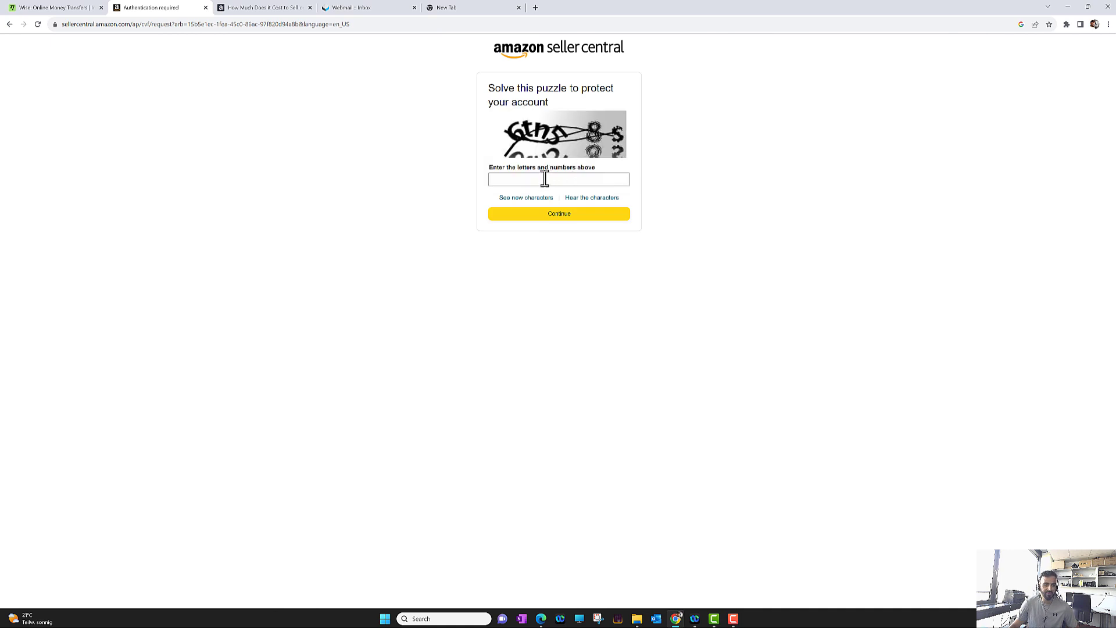
Solve the letters-and-numbers puzzle that protects the account and submit the answer.
click(544, 179)
click(541, 213)
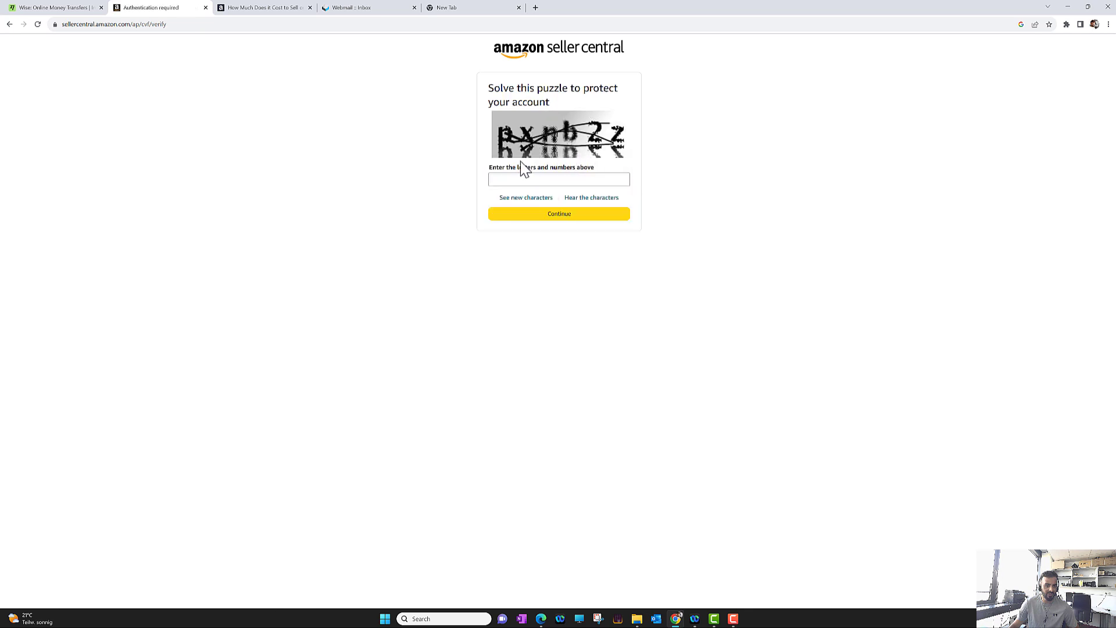
click(528, 180)
text(p)
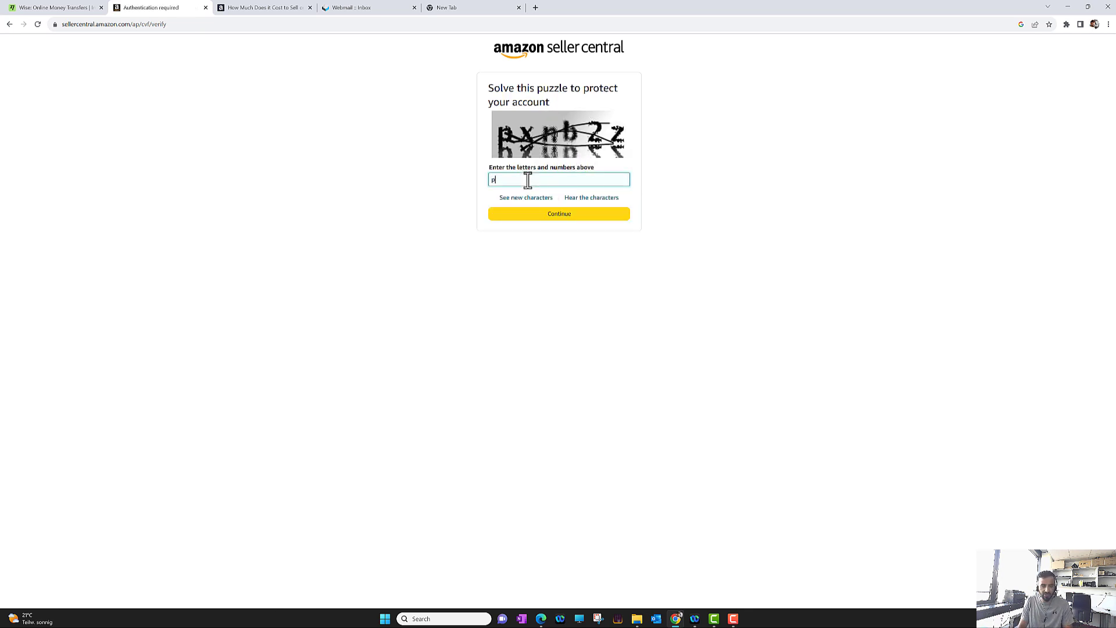
text(xnb)
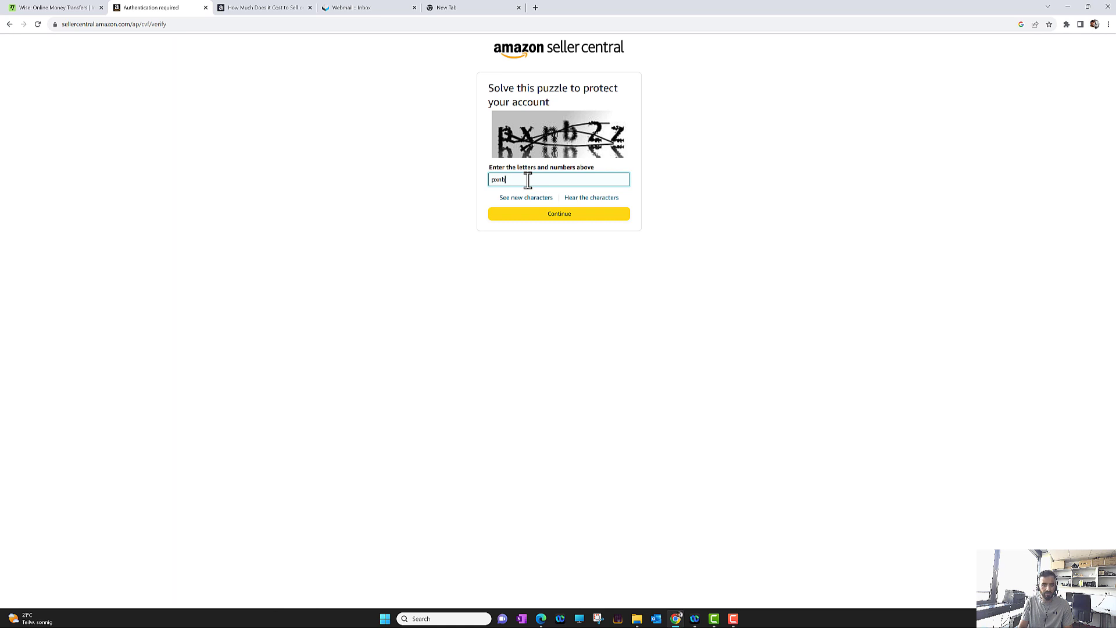
text(2z)
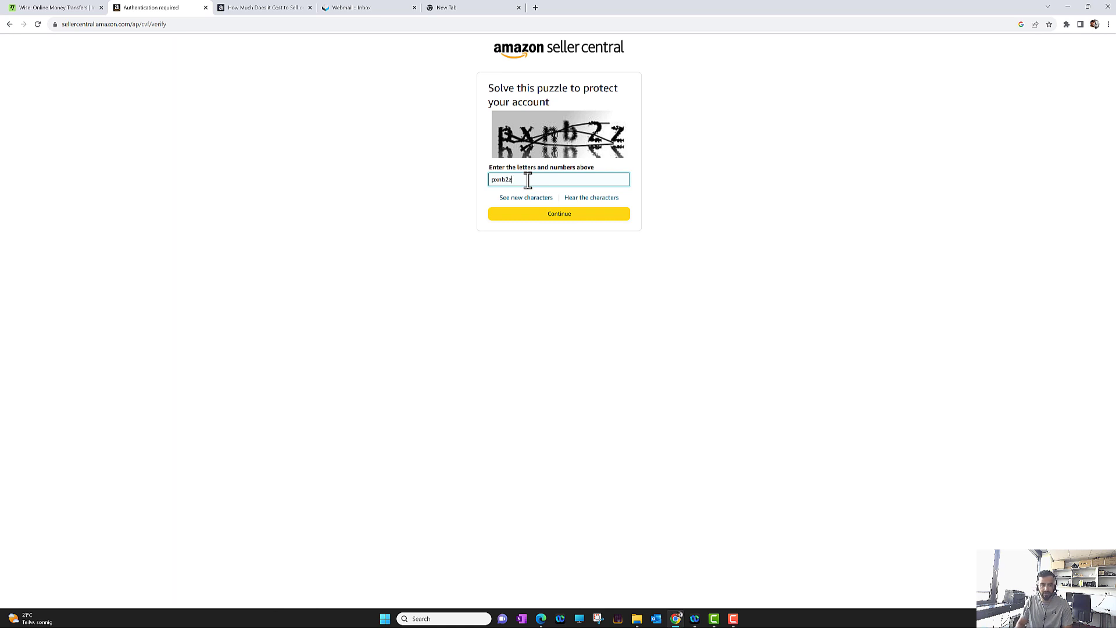
click(559, 219)
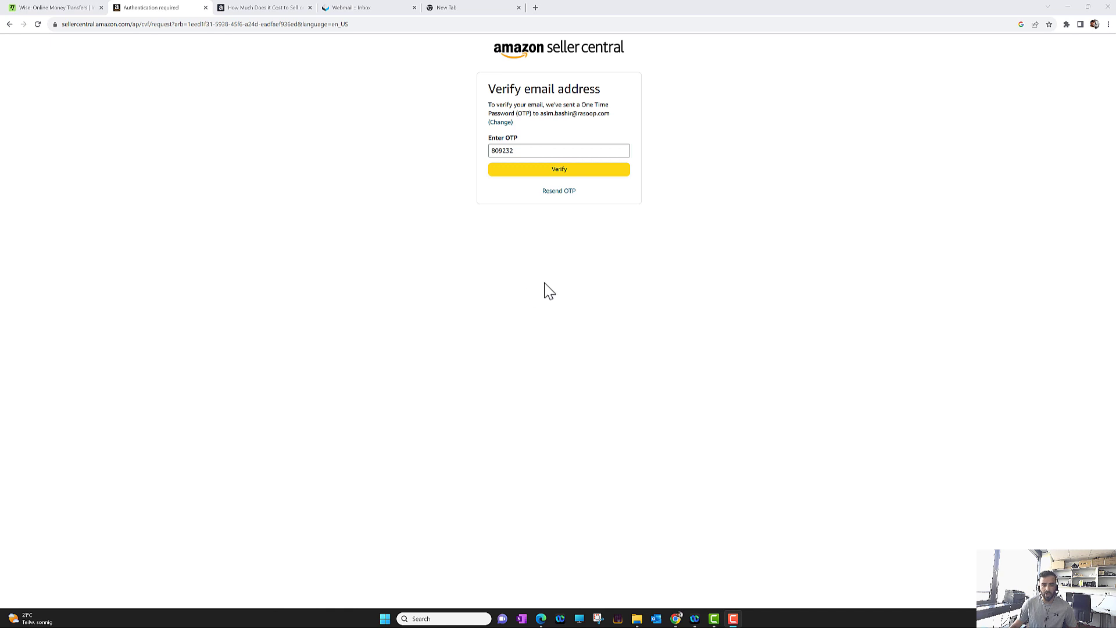
Verify the email address and the added mobile number with their one-time passwords to create the Amazon account.
click(540, 175)
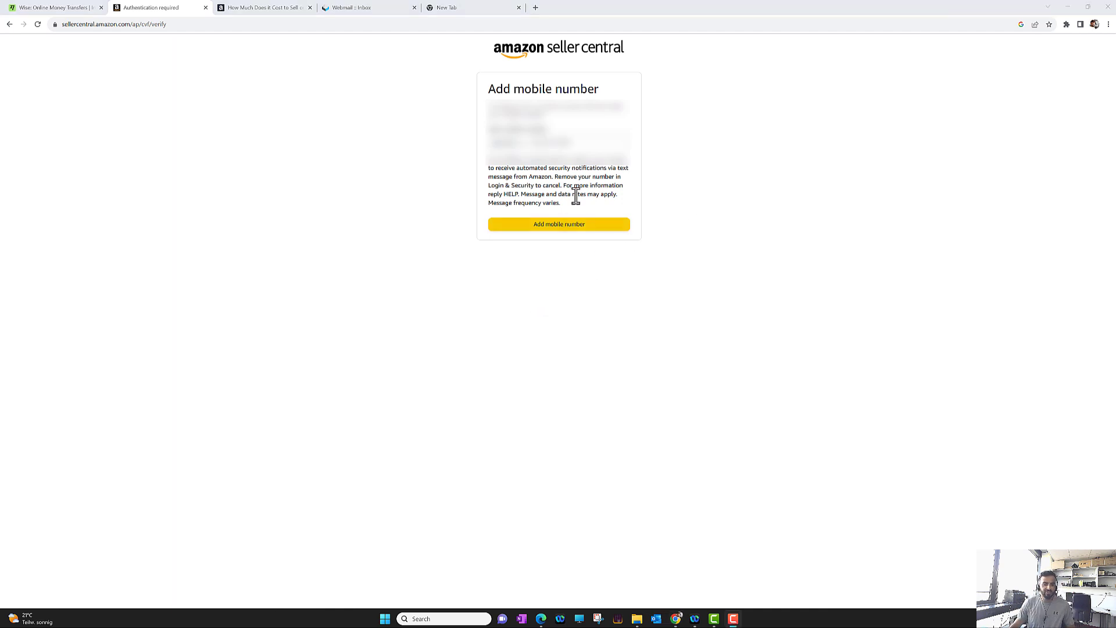
click(567, 228)
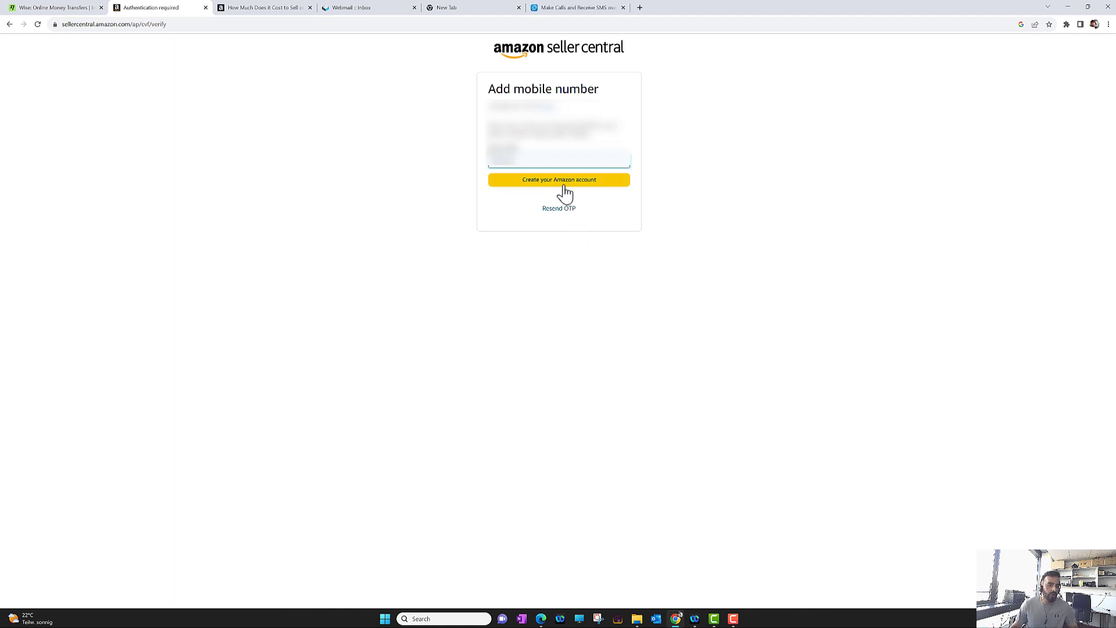
click(565, 180)
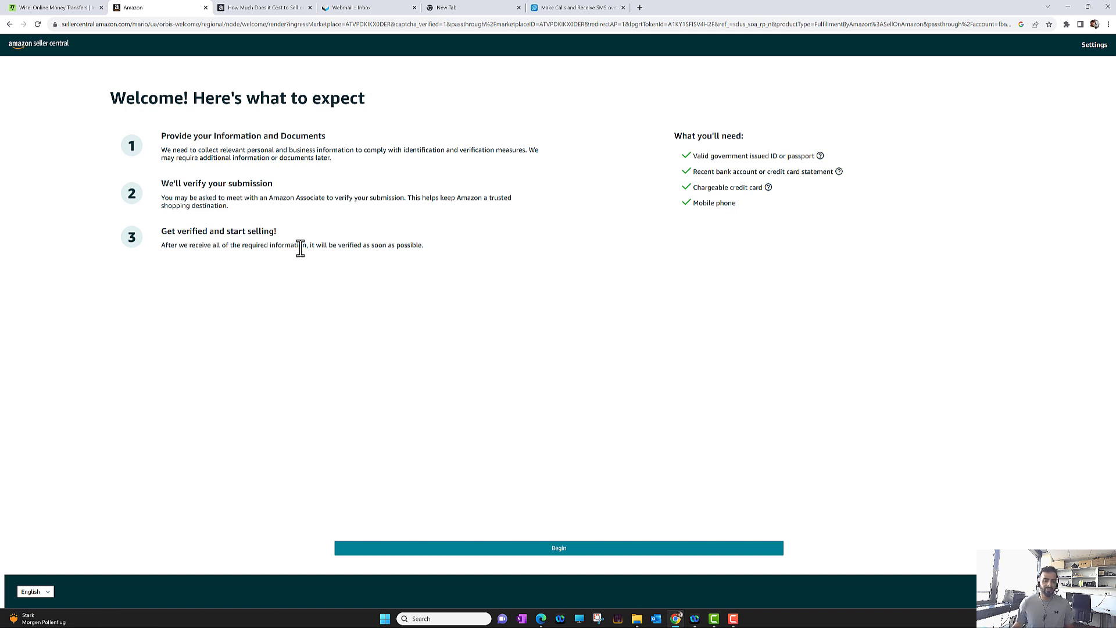
Begin the seller registration with United States as the business location and Privately-owned business as the business type.
click(569, 560)
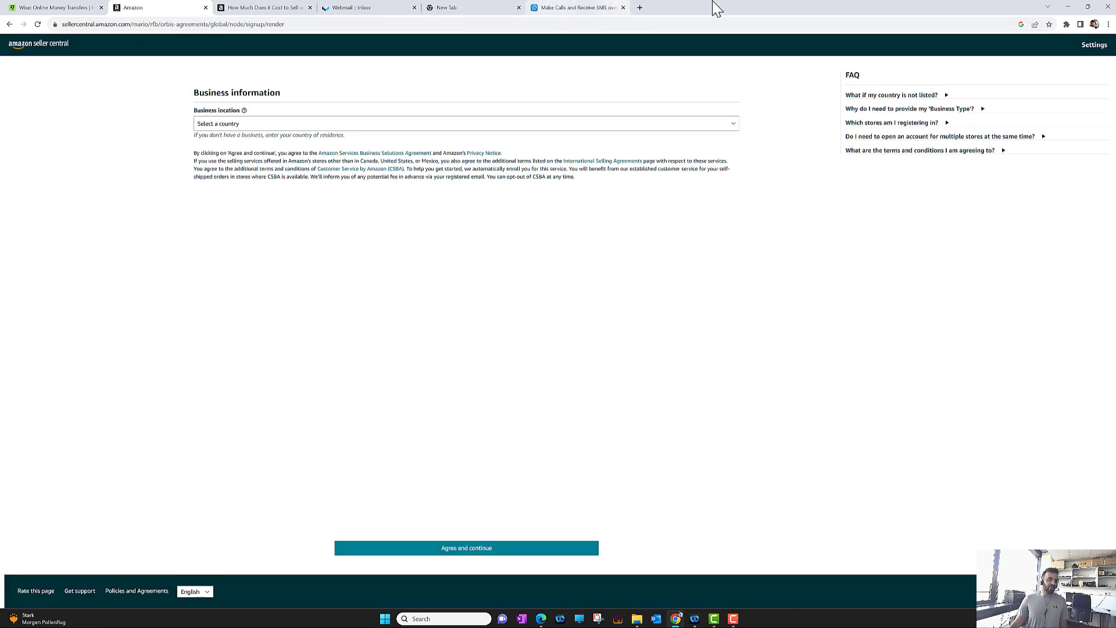
click(411, 124)
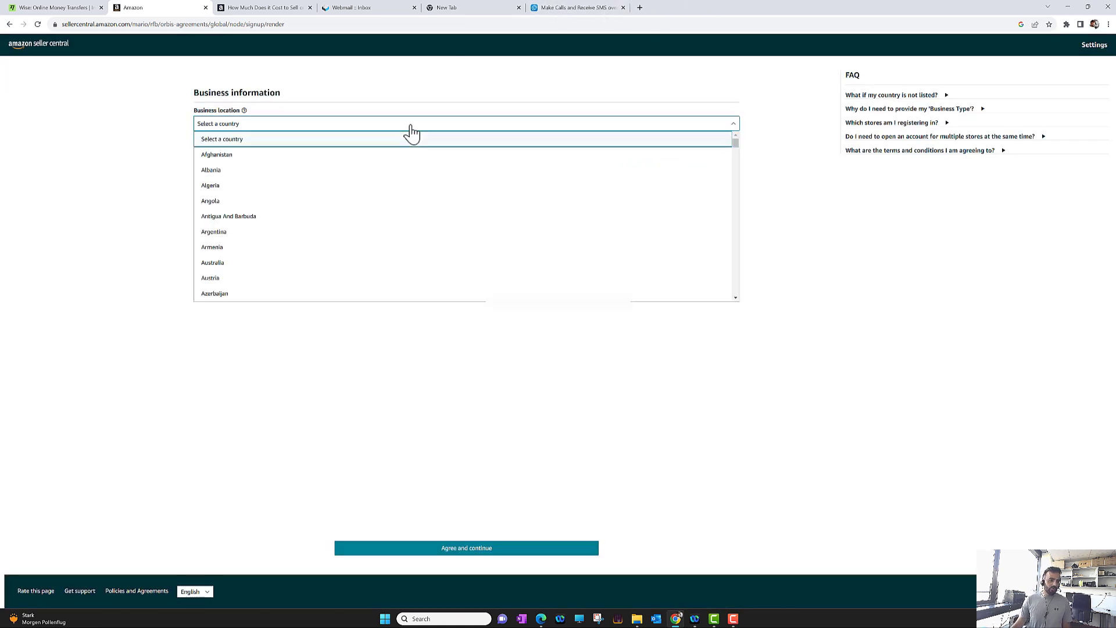
scroll(727, 179, down, 10)
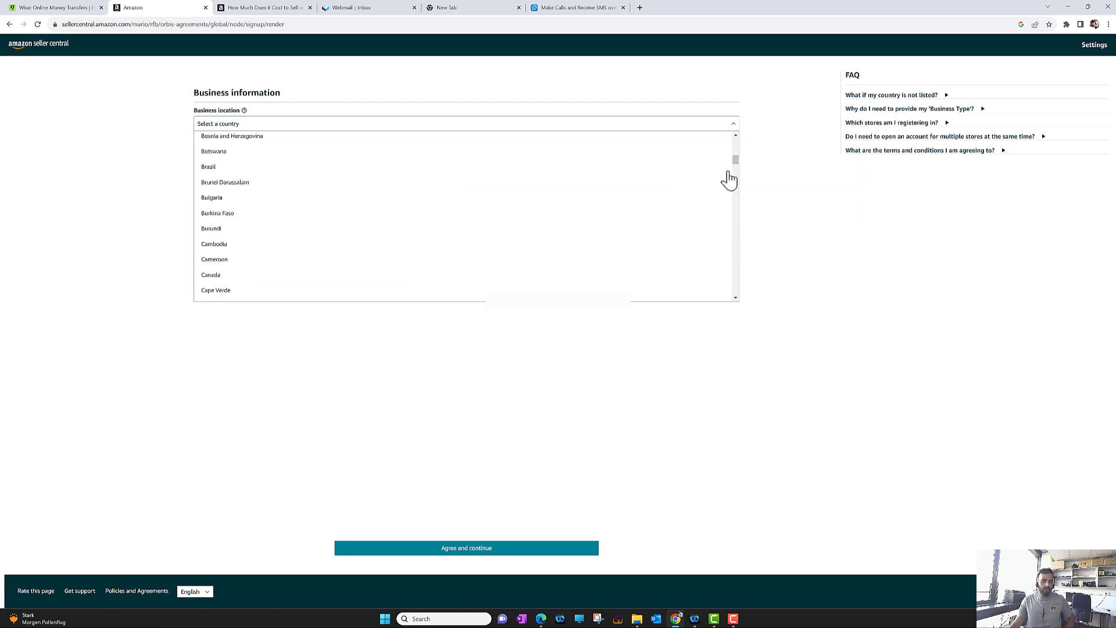
drag(738, 180, 737, 291)
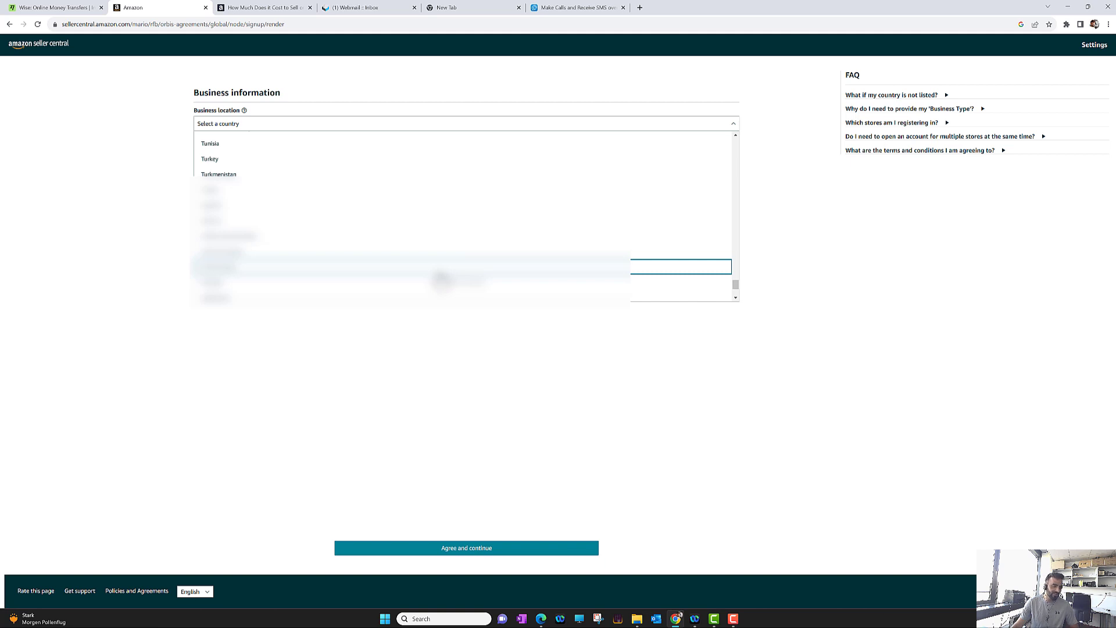
click(439, 274)
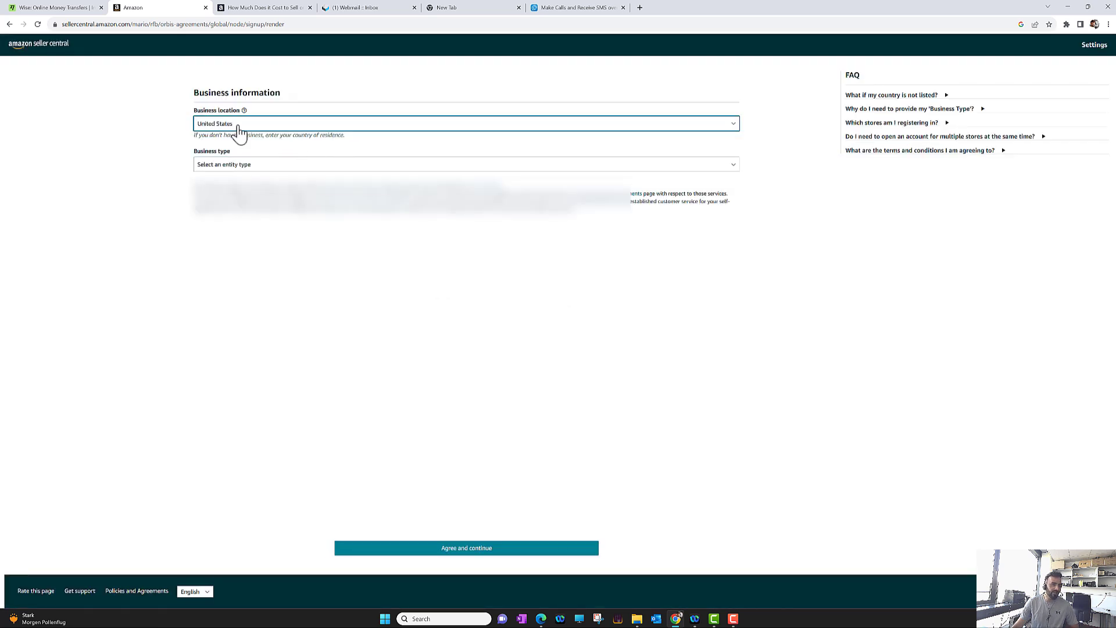
click(231, 165)
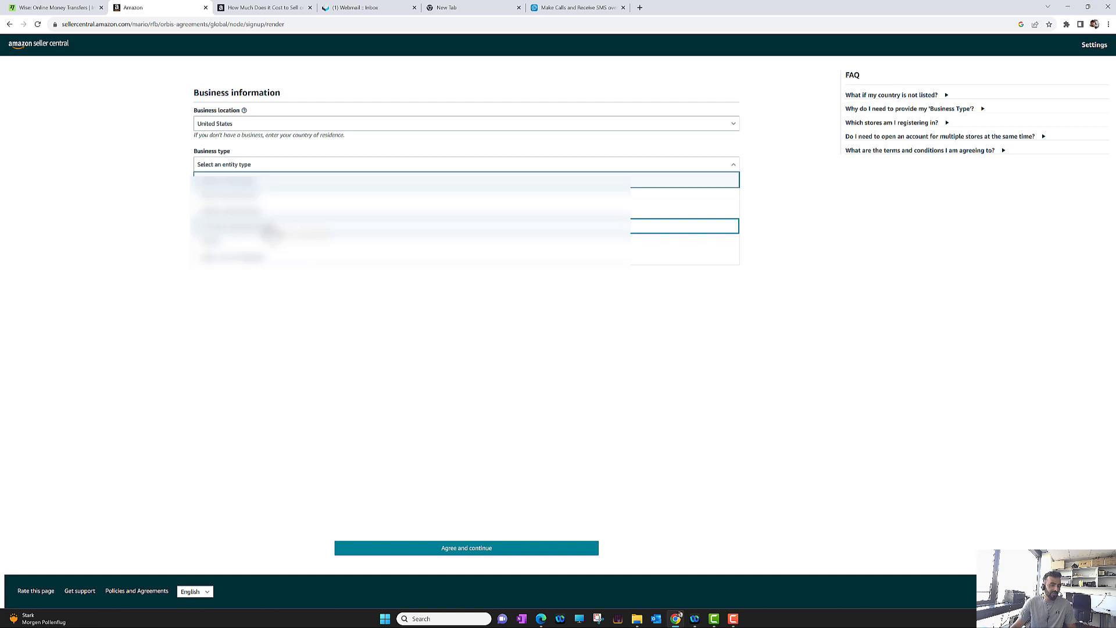
click(269, 228)
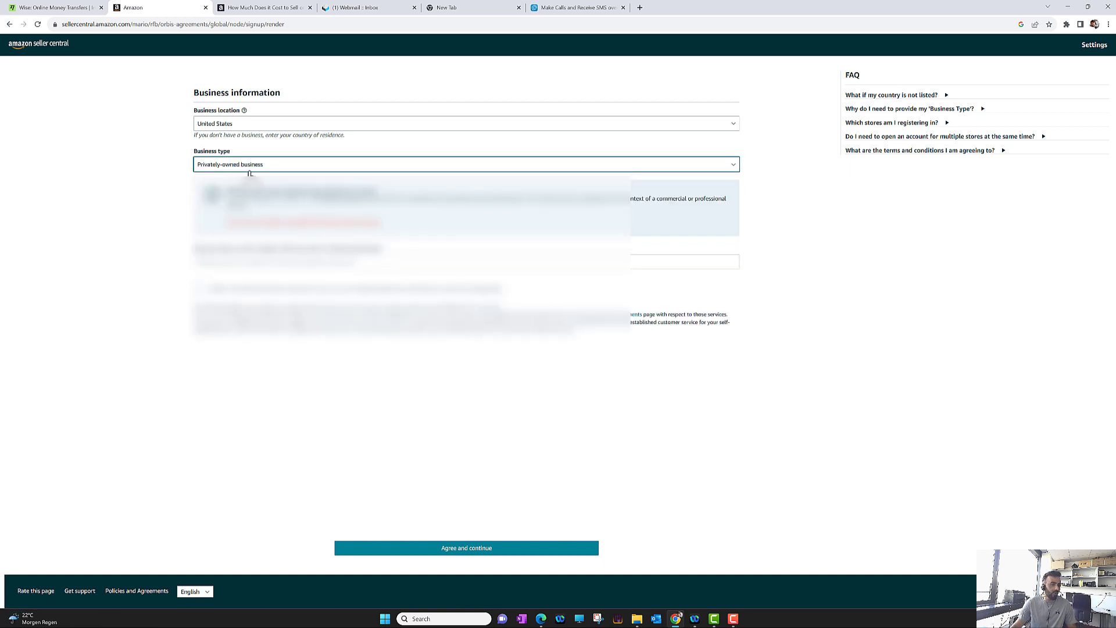
Enter Muster LLC as the business name, tick the confirmation checkbox, and agree to the terms to continue.
click(314, 260)
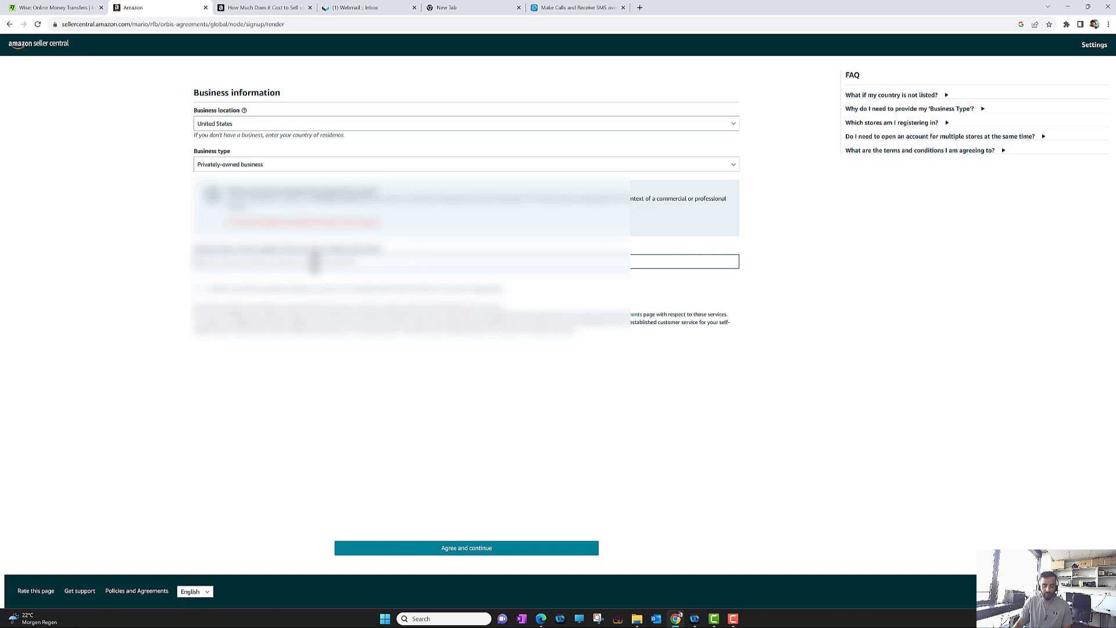
text(Muster)
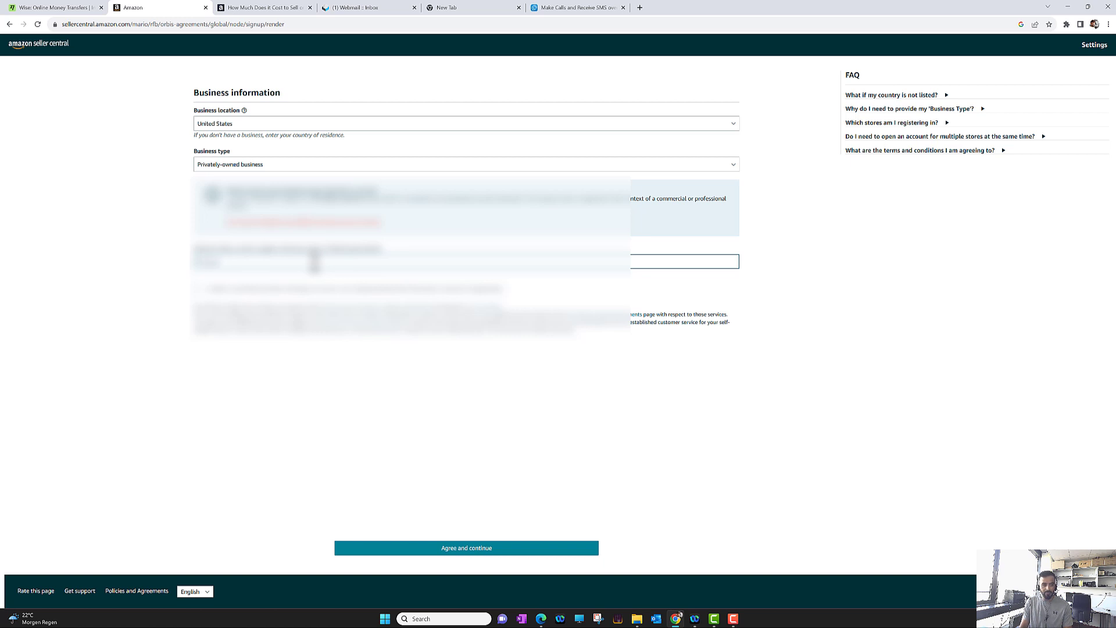
text( LLC)
click(213, 352)
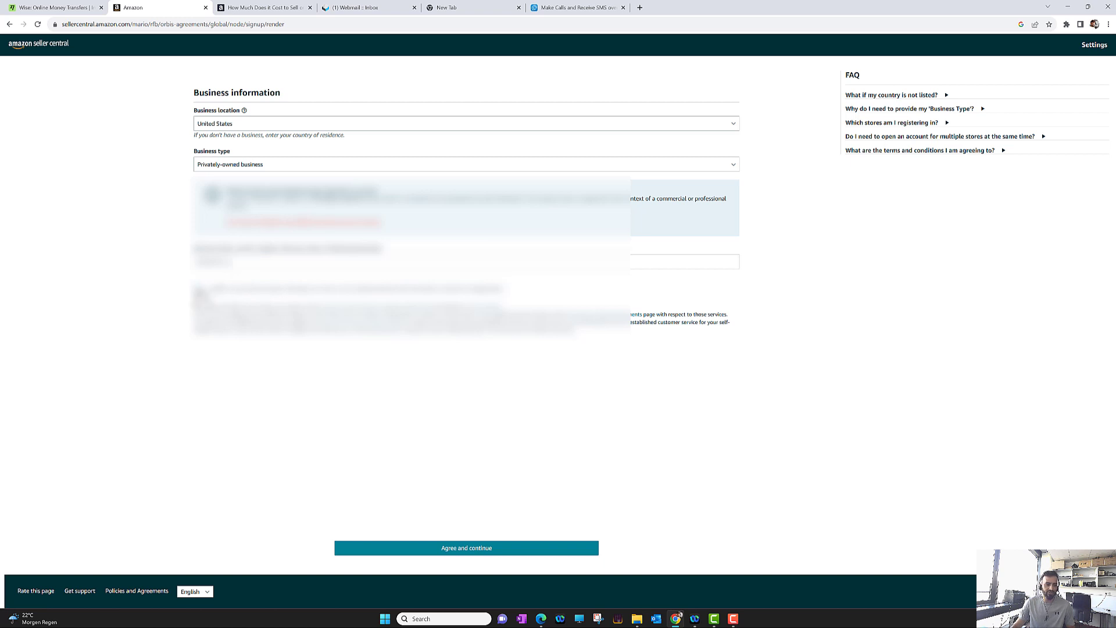
click(197, 289)
click(472, 550)
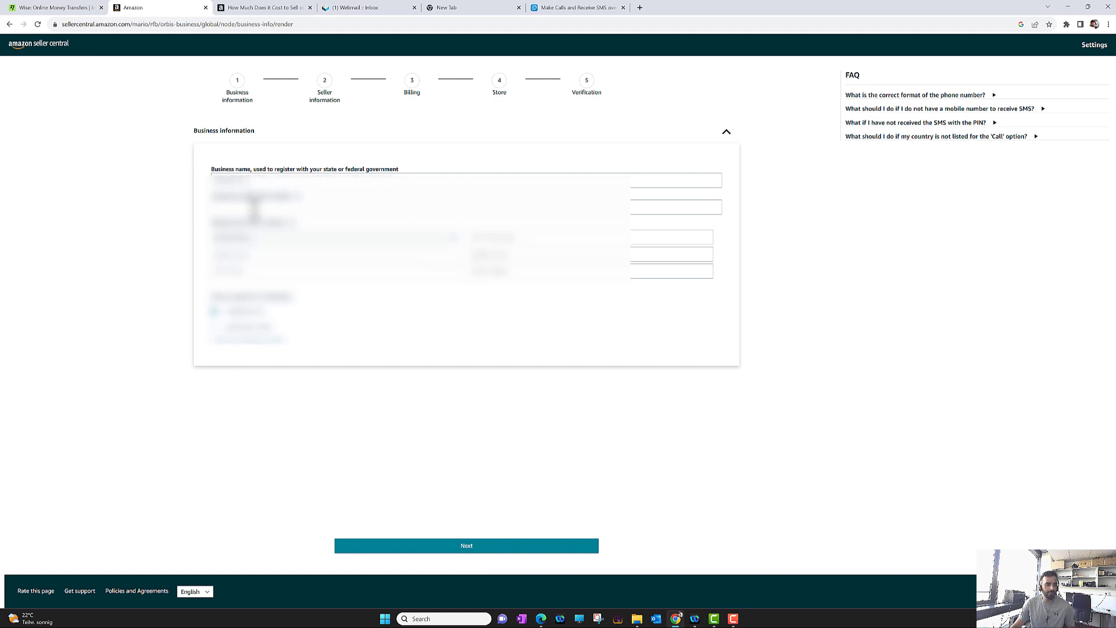
Complete the business information with the company registration number and the registered business address, and continue.
mouse_move(301, 208)
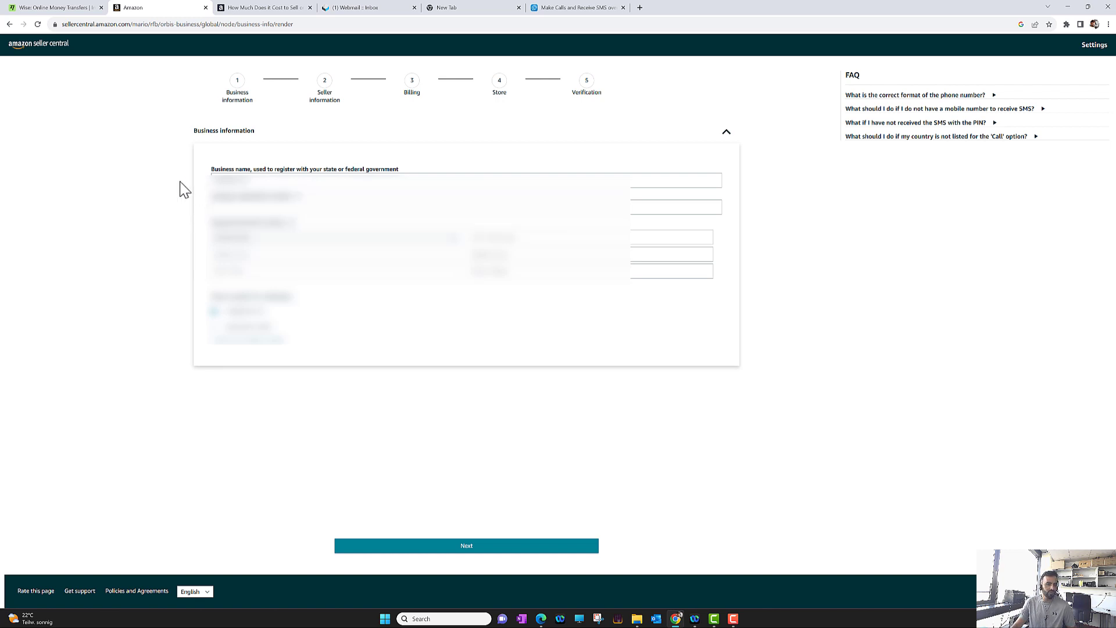
click(255, 208)
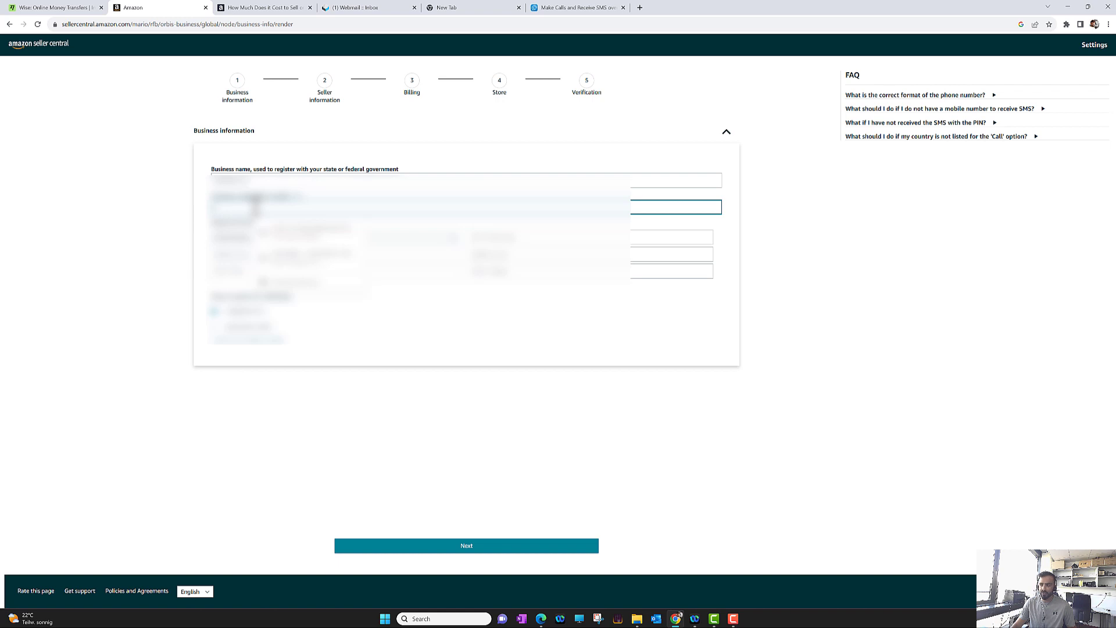
text(1)
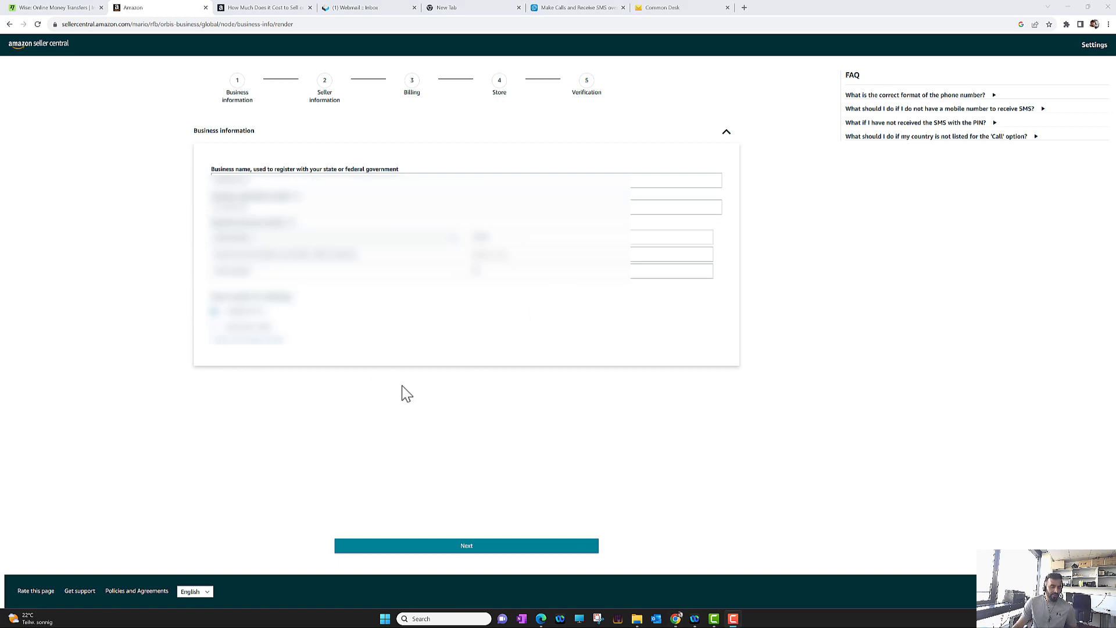
click(466, 546)
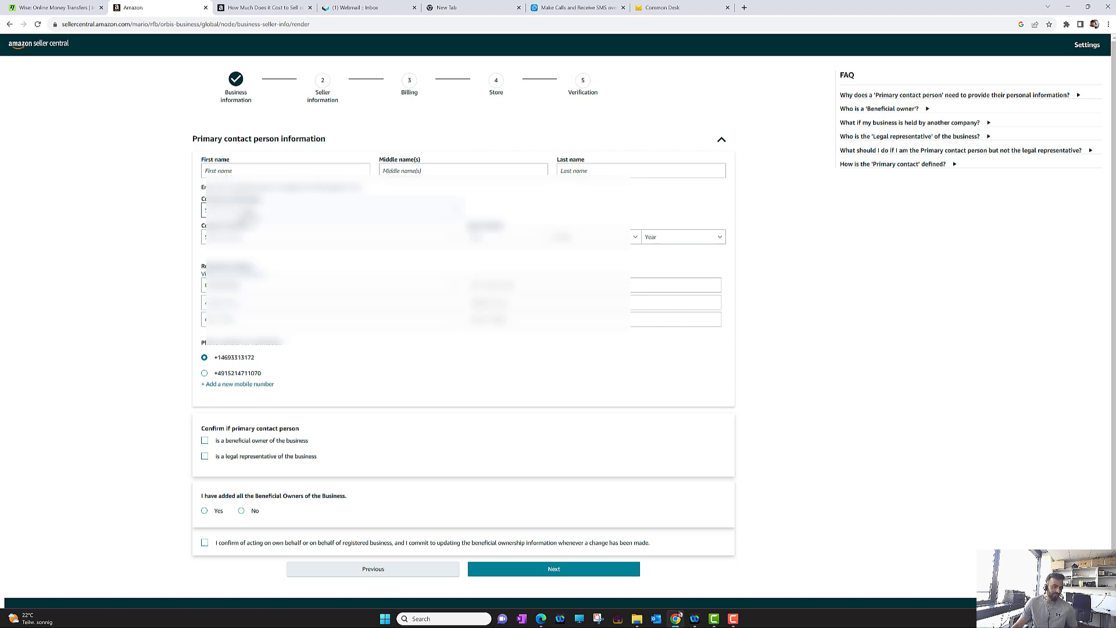
Fill in the primary contact person's details, mark them as a beneficial owner, confirm all beneficial owners are added, accept the declaration and continue.
click(259, 171)
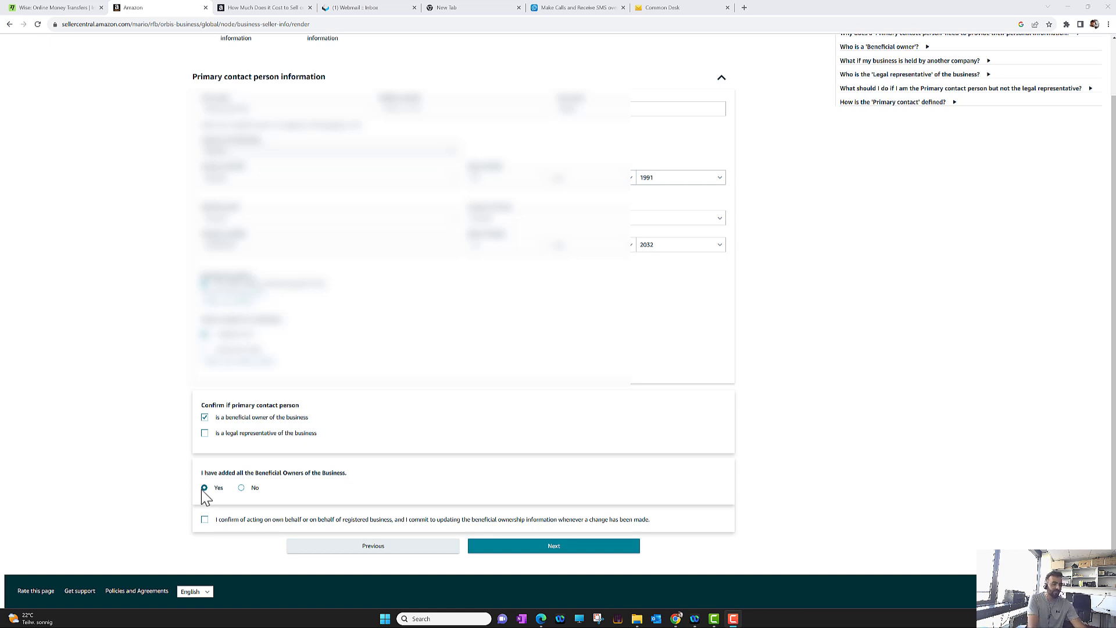
click(207, 521)
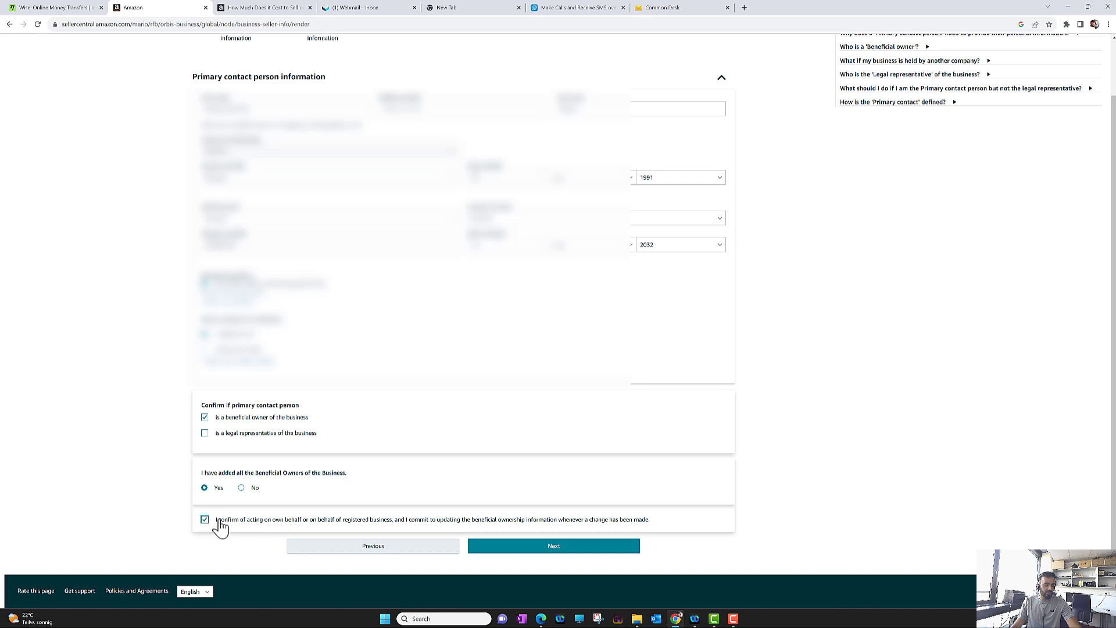
click(534, 550)
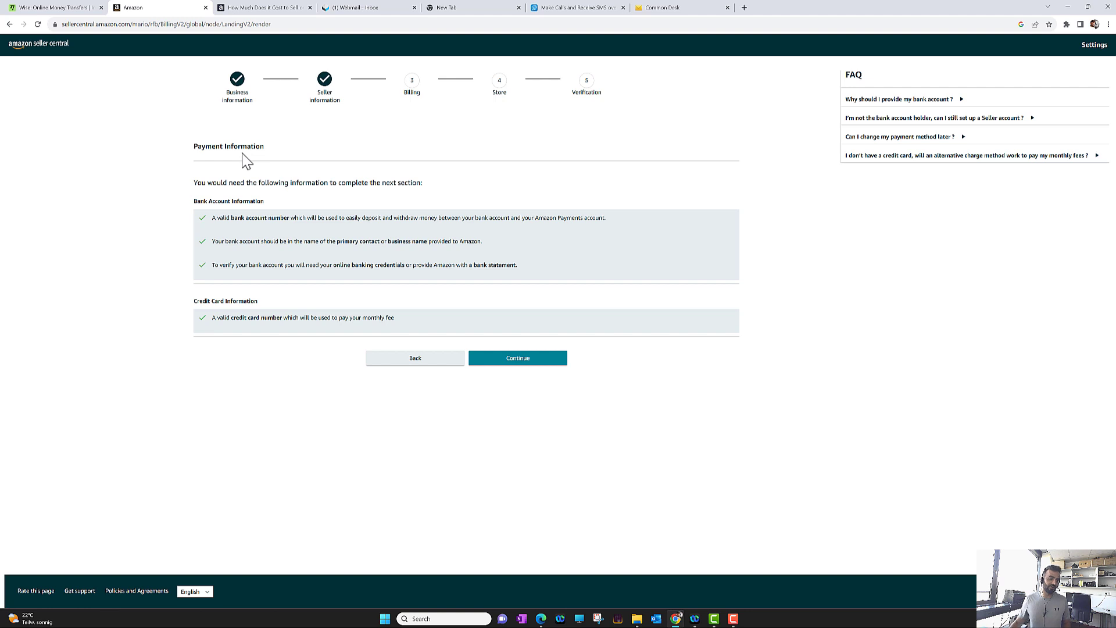
Complete the billing section by submitting the bank account details for verification and entering the credit card number, expiry date and cardholder's name.
click(532, 361)
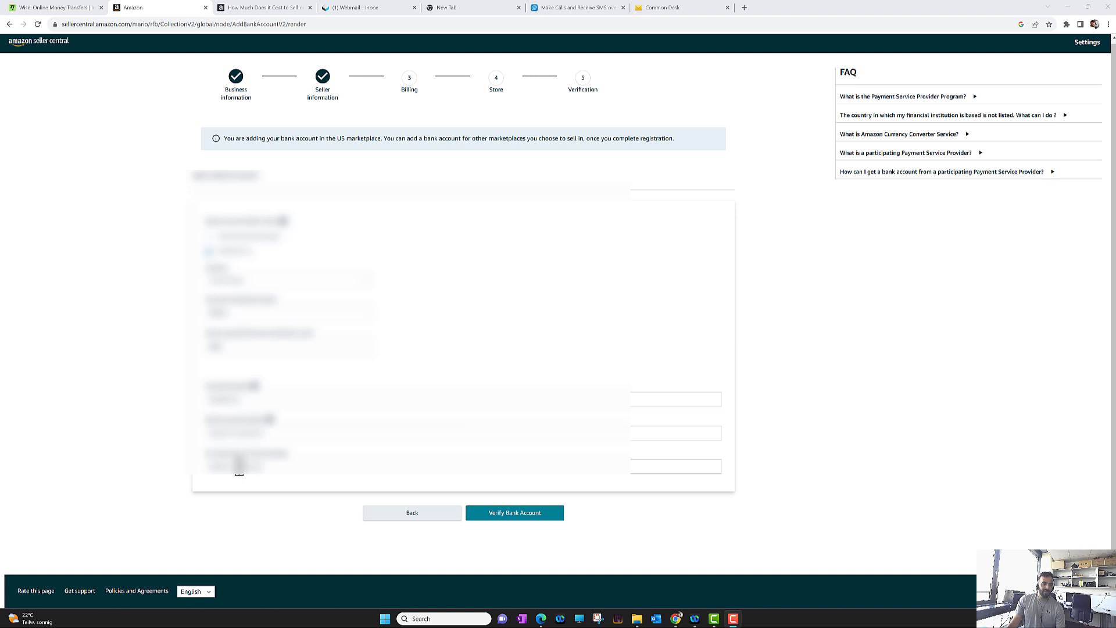
click(499, 517)
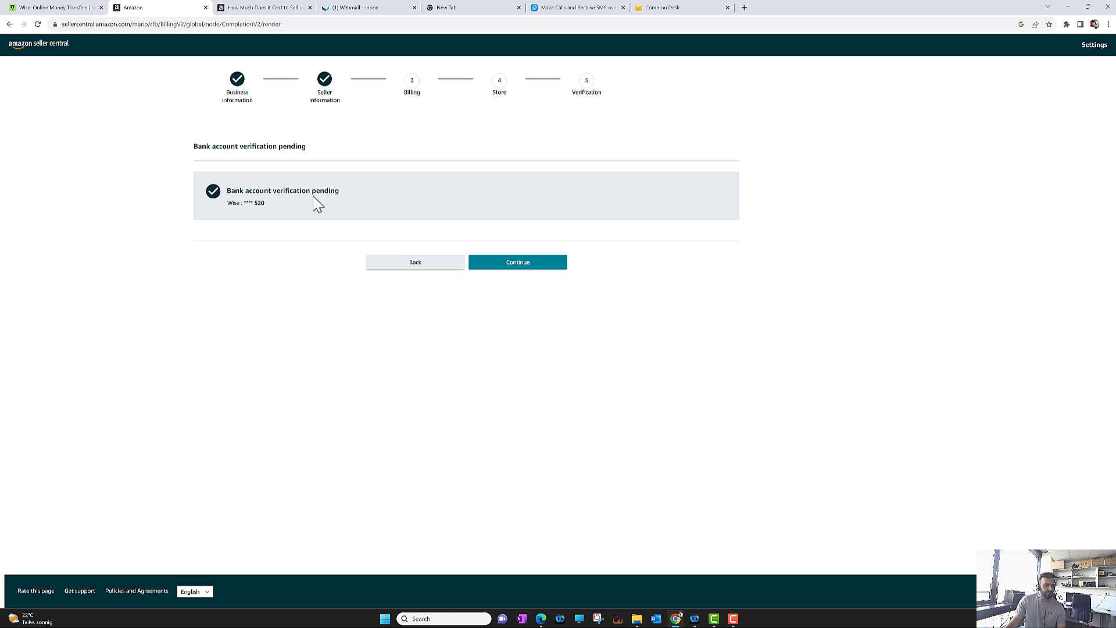
click(489, 270)
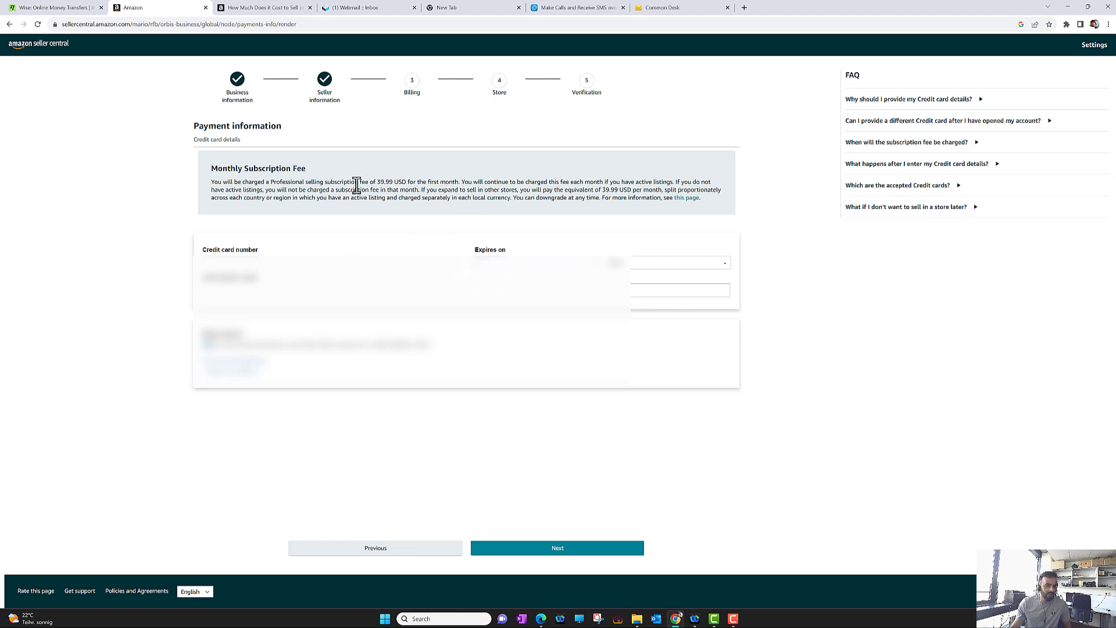
drag(378, 185, 418, 185)
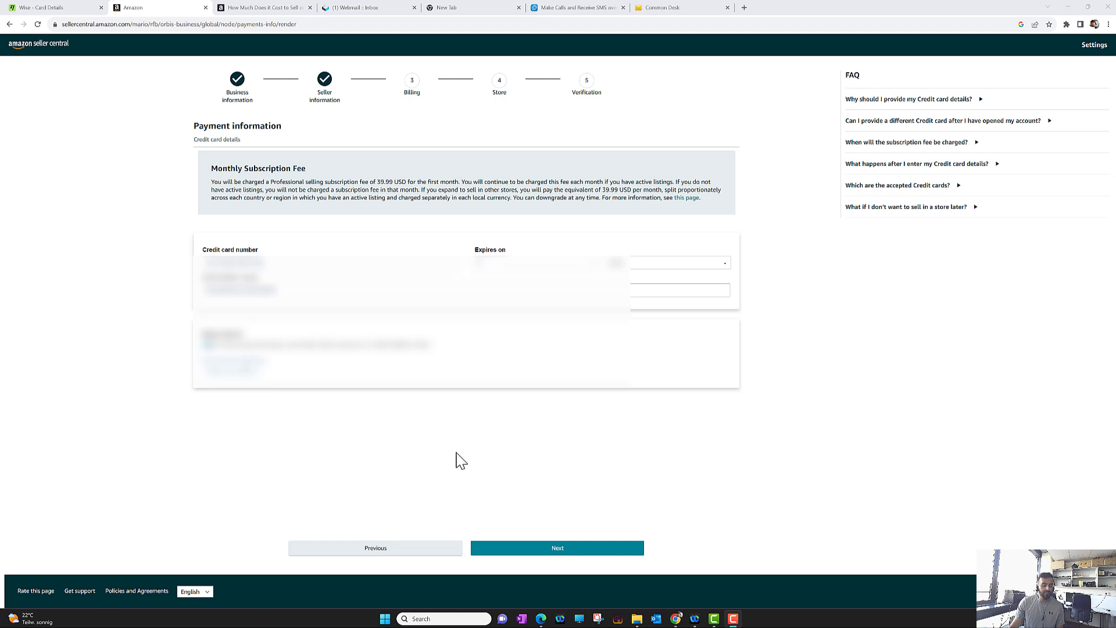
click(523, 553)
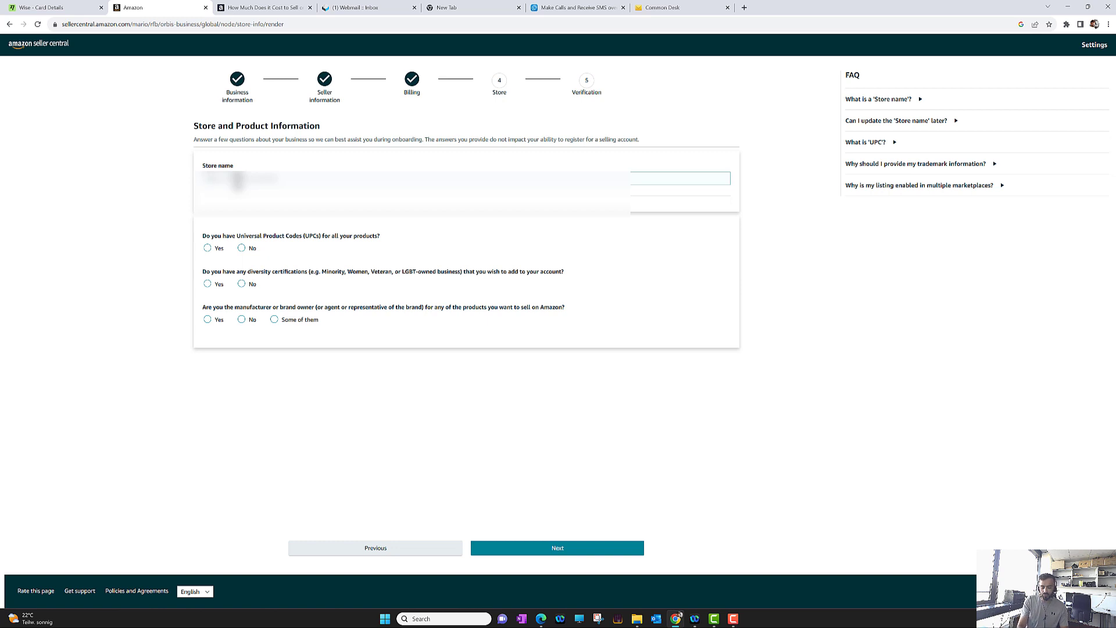
Replace the store name with a shorter one and answer Yes to having Universal Product Codes for all products.
key(BackSpace)
key(BackSpace)
key(BackSpace)
key(BackSpace)
key(BackSpace)
key(BackSpace)
key(BackSpace)
key(BackSpace)
key(BackSpace)
key(BackSpace)
key(BackSpace)
key(BackSpace)
key(BackSpace)
key(BackSpace)
key(BackSpace)
key(BackSpace)
key(BackSpace)
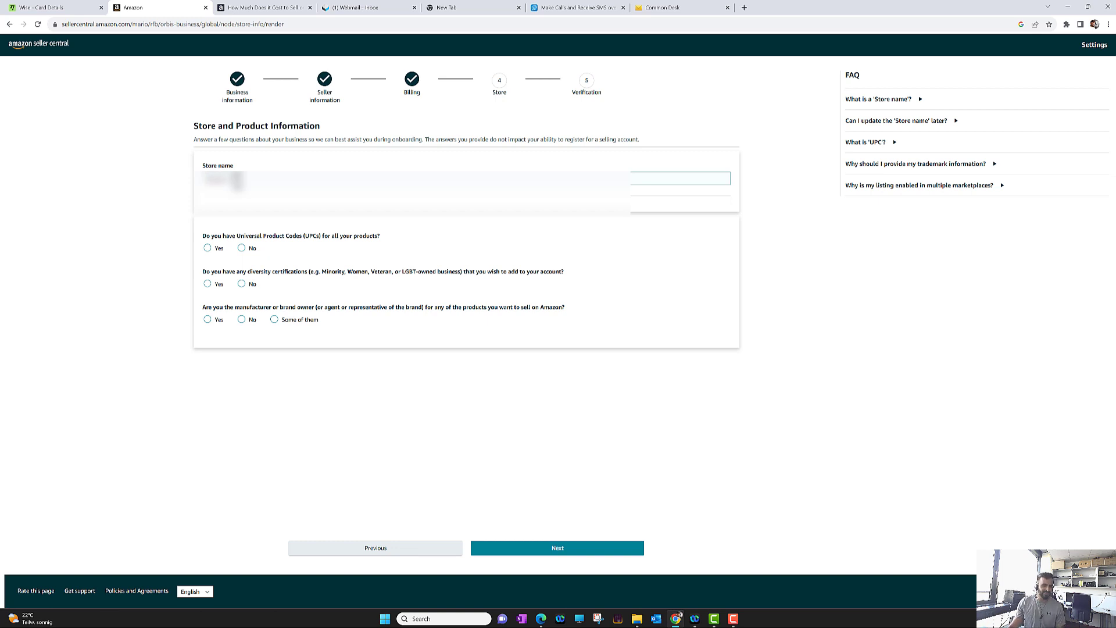
click(160, 196)
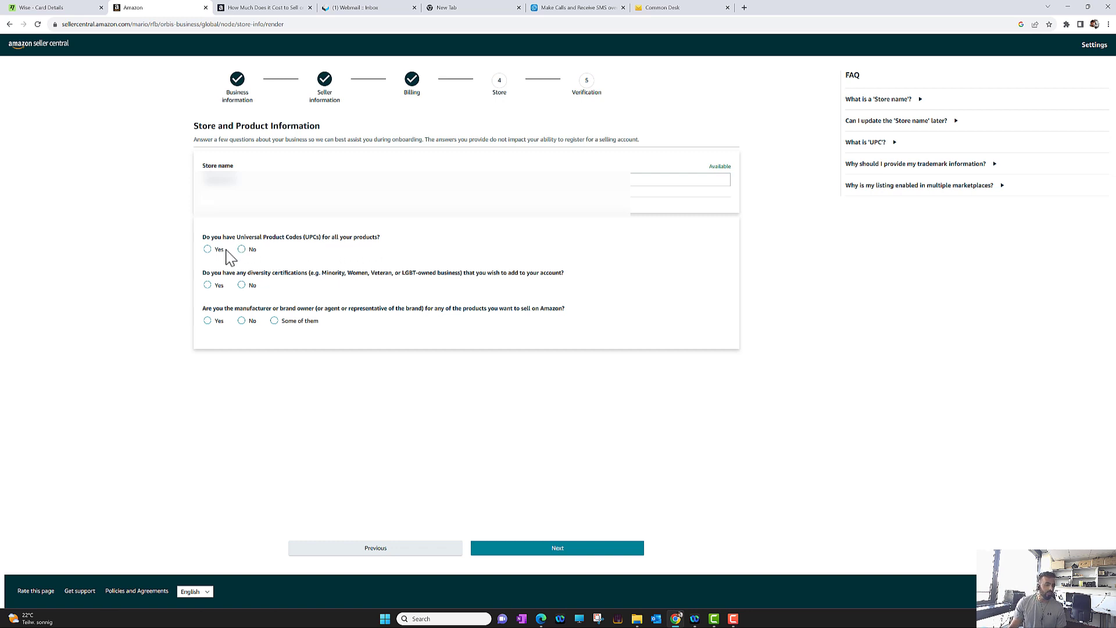
click(208, 250)
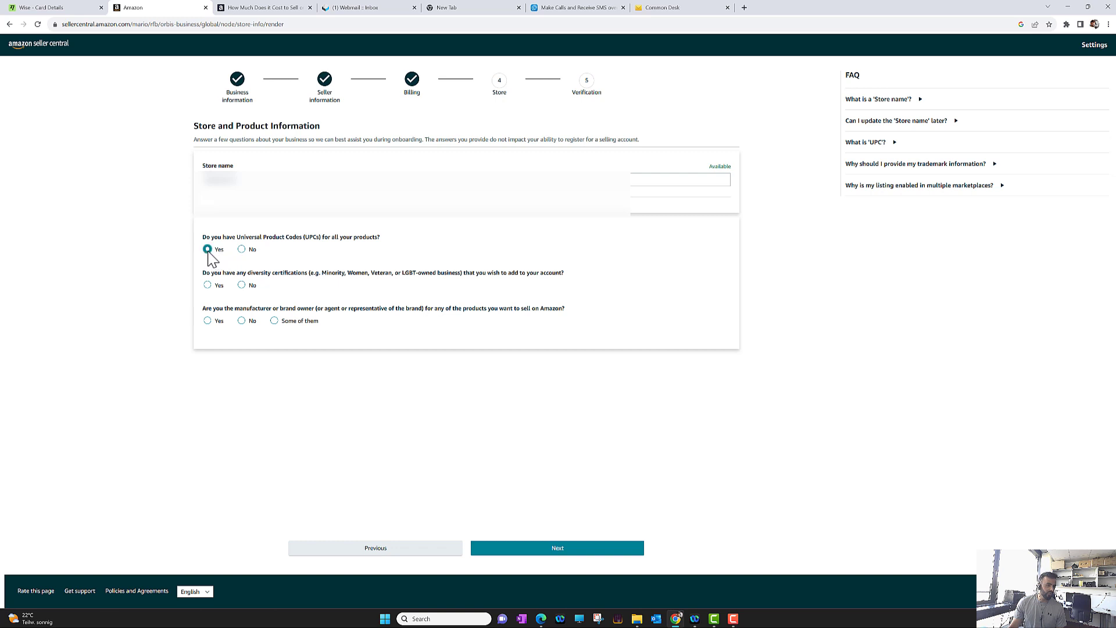
Search the web for universal product codes in a new browser tab.
click(745, 8)
text(unive)
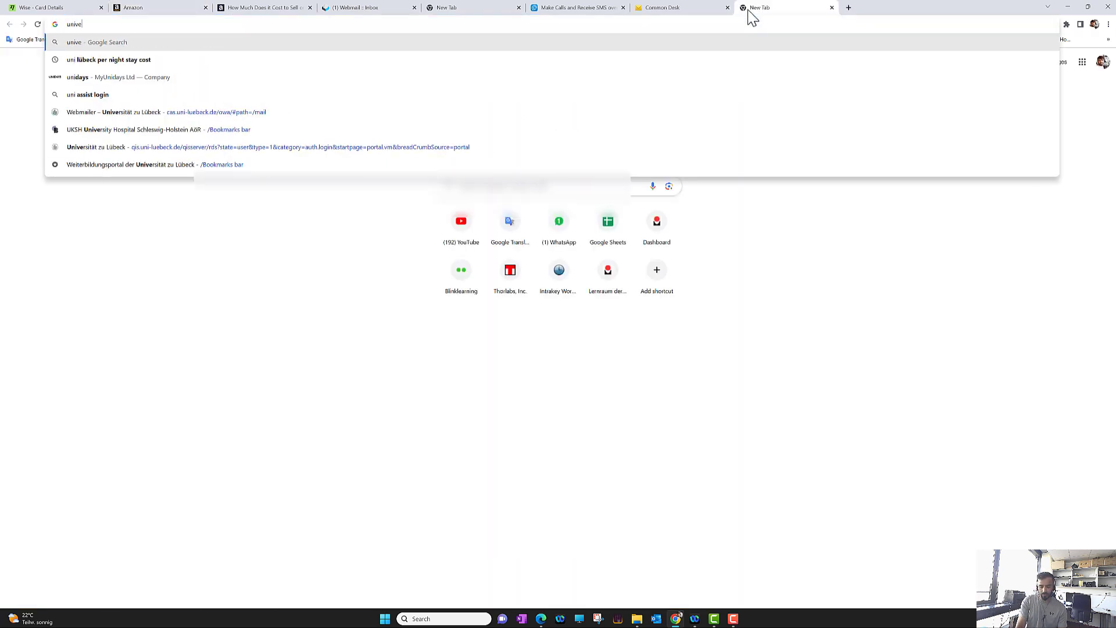
text(rsal )
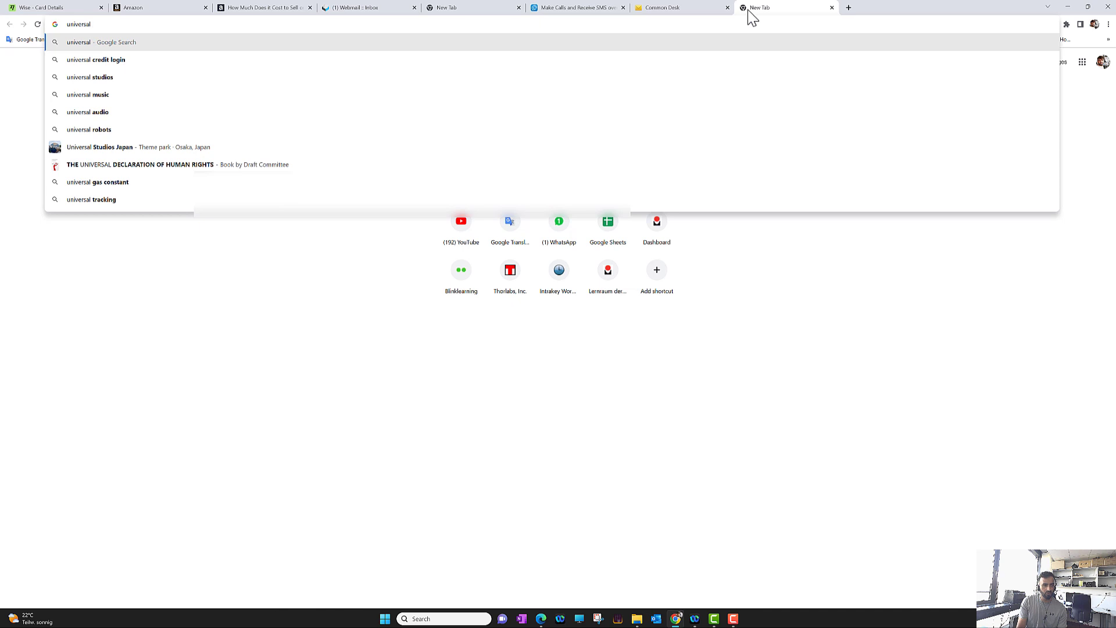
text(pro)
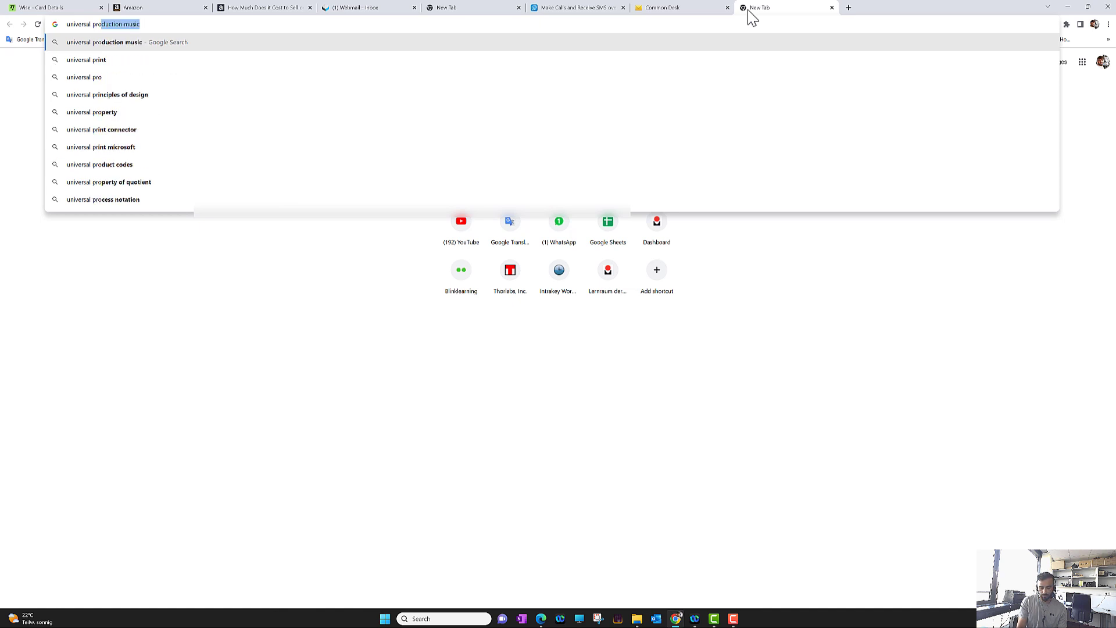
text(duct codes)
key(Return)
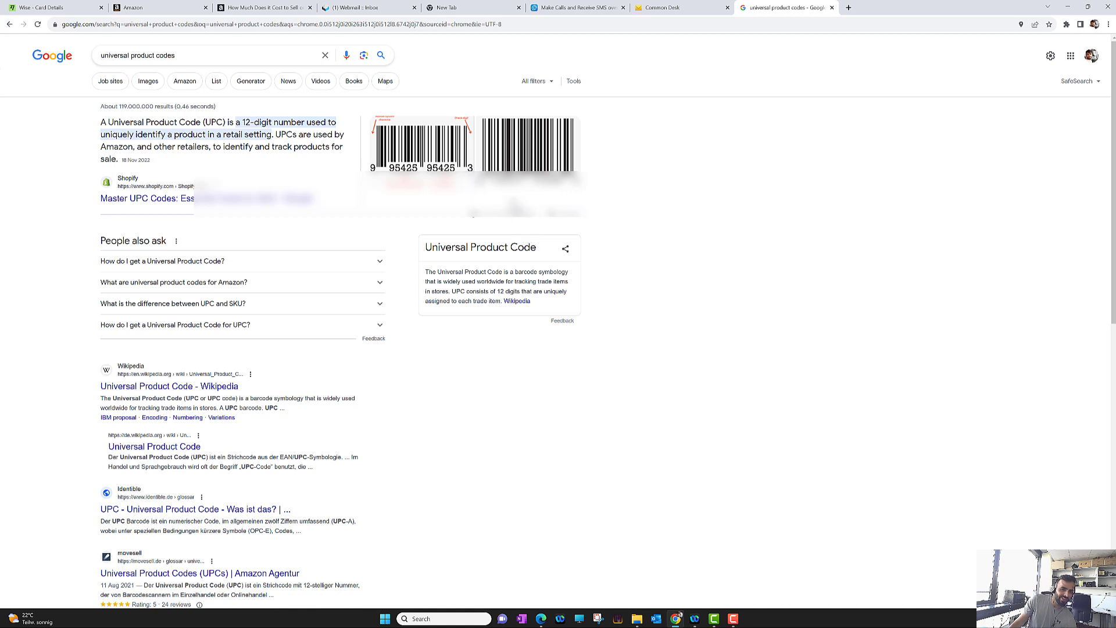
Return to the seller registration, answer No to diversity certifications and No to being the manufacturer or brand owner, and continue.
click(143, 8)
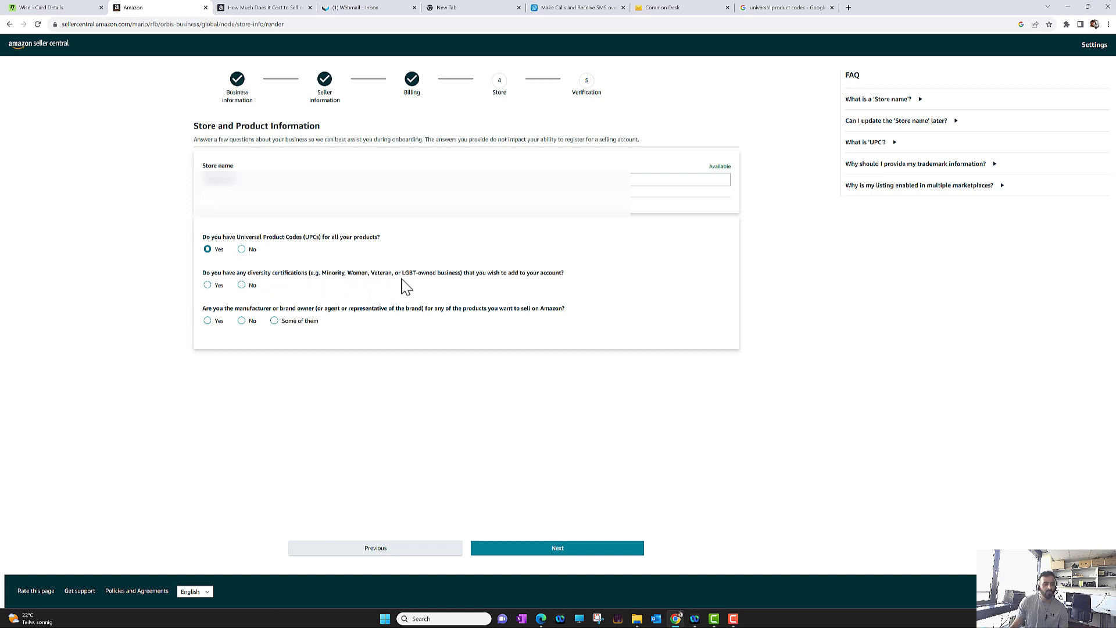
click(253, 288)
click(241, 320)
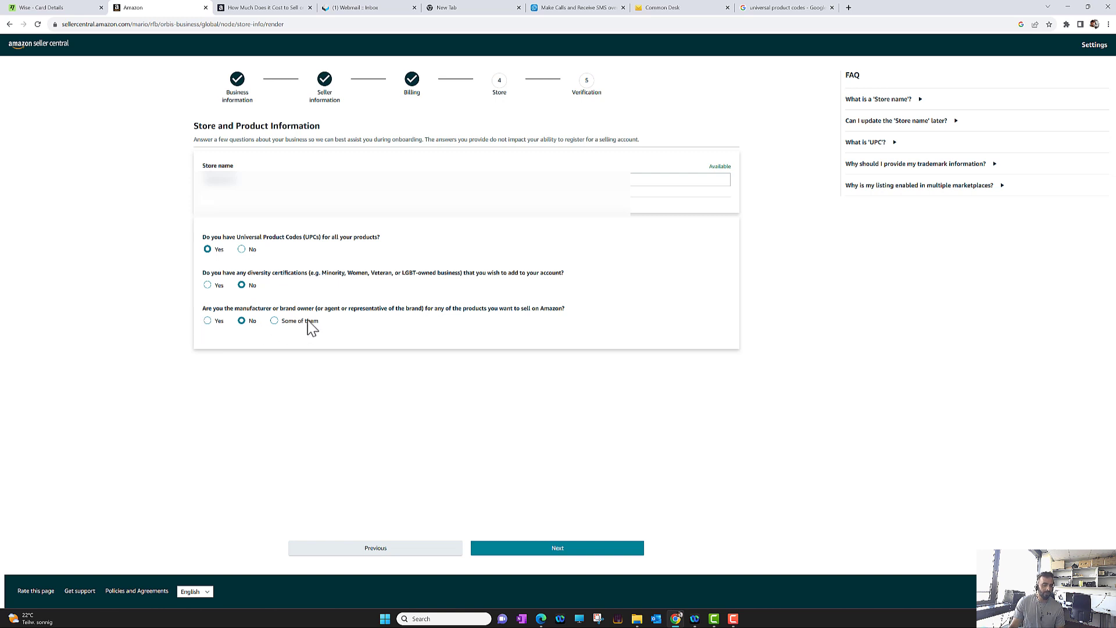
click(217, 322)
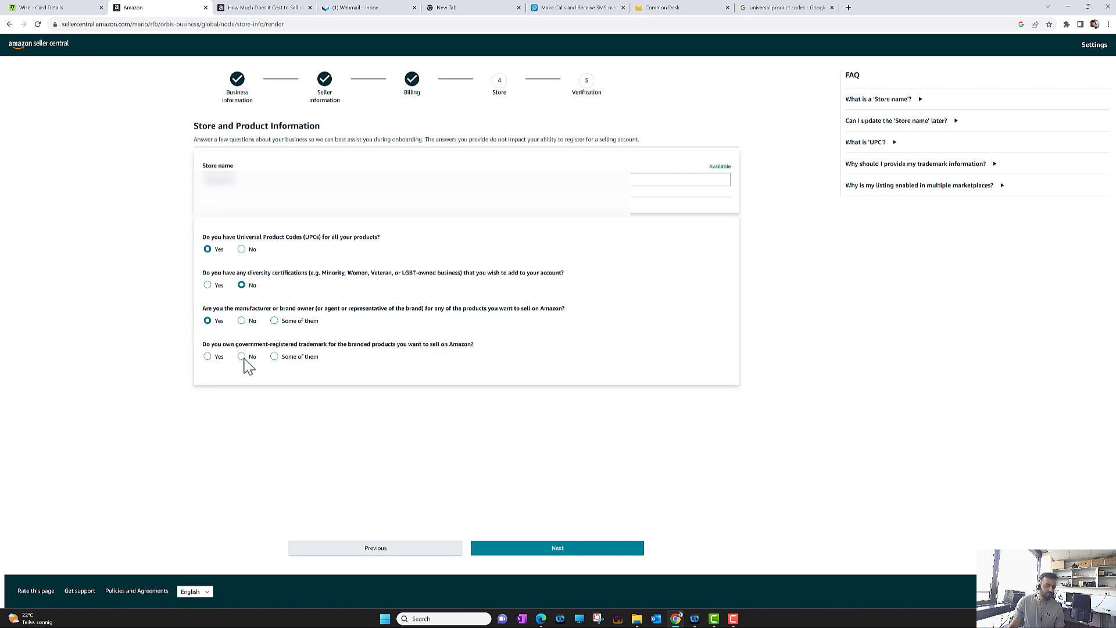
click(243, 321)
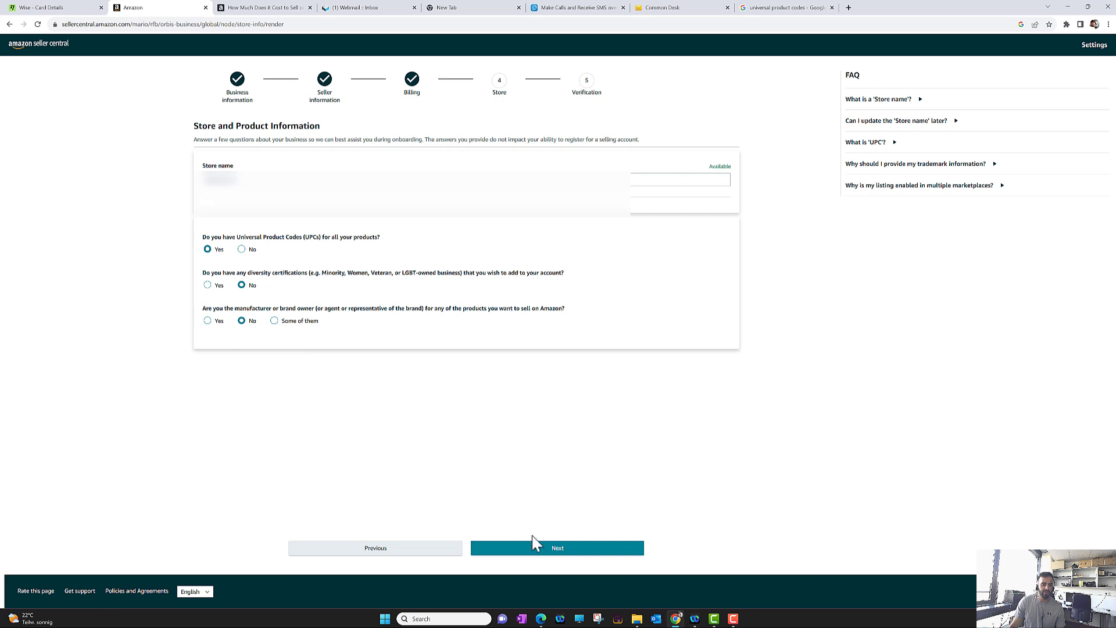
click(542, 552)
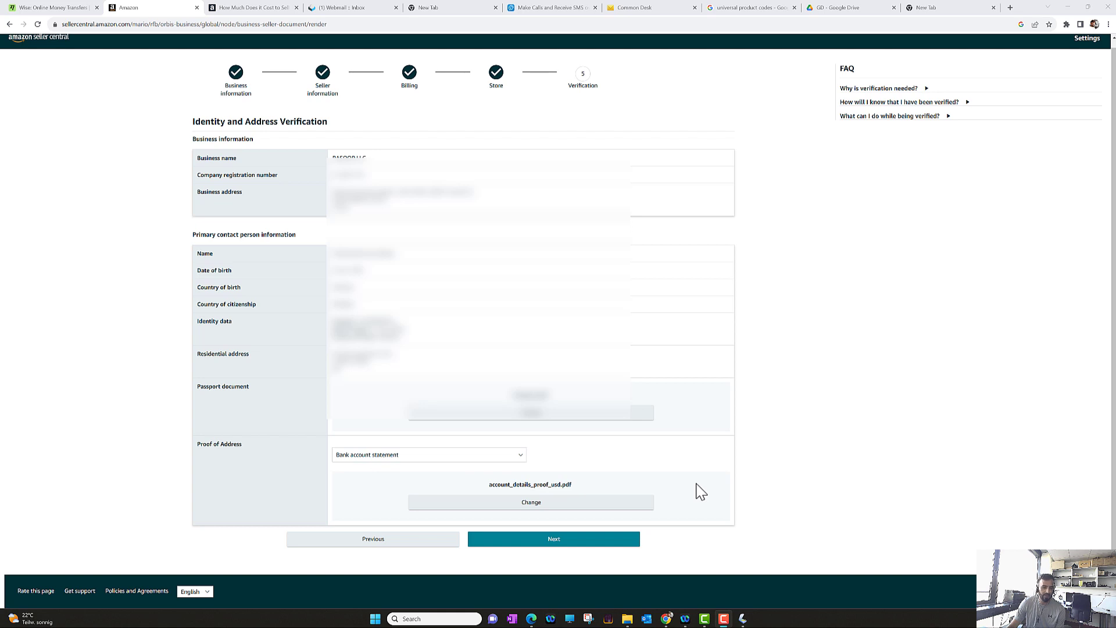
Submit the passport document and the bank account statement account_details_proof_usd.pdf, and choose a video call with an Amazon Associate for identity verification.
click(535, 542)
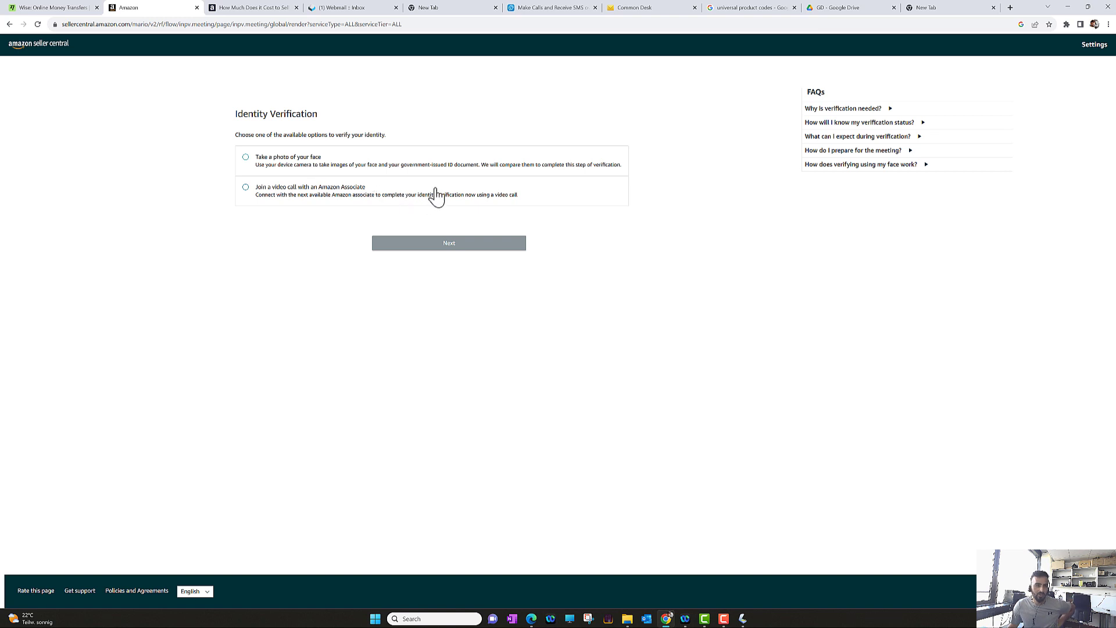
click(269, 202)
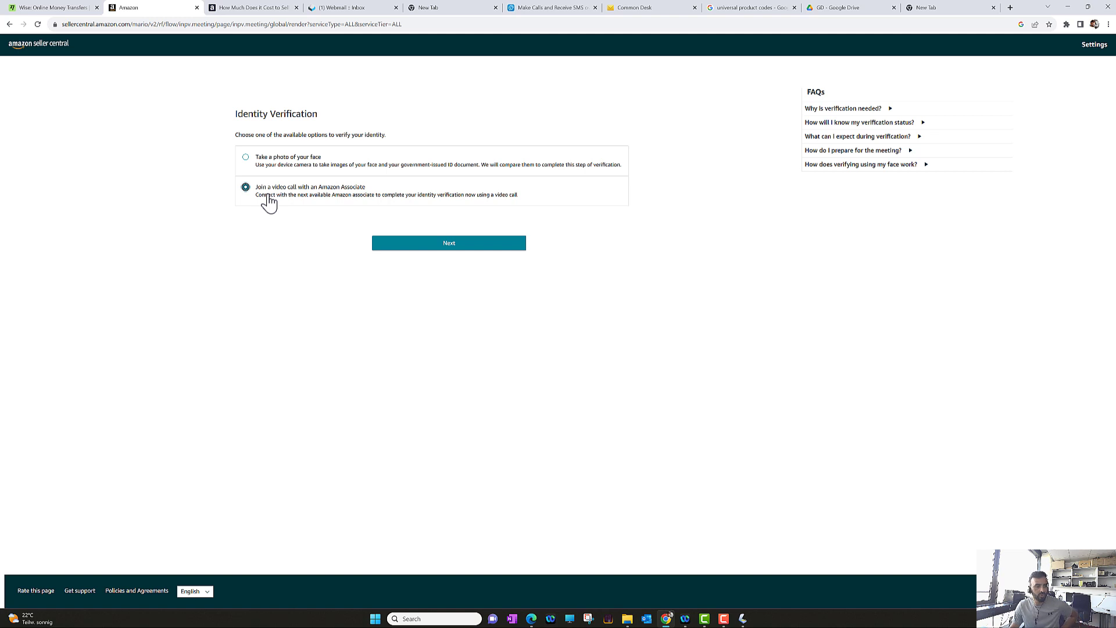
click(441, 250)
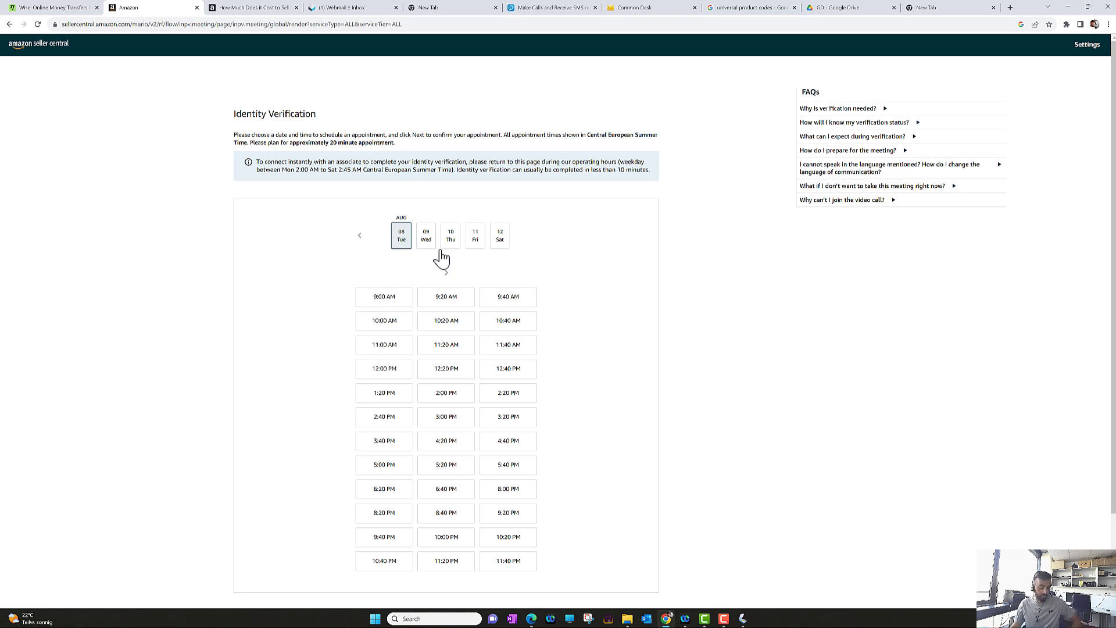
Schedule the identity verification call for Wednesday, August 9 at 10:00 PM, acknowledge the notice and confirm the appointment.
scroll(669, 311, down, 1)
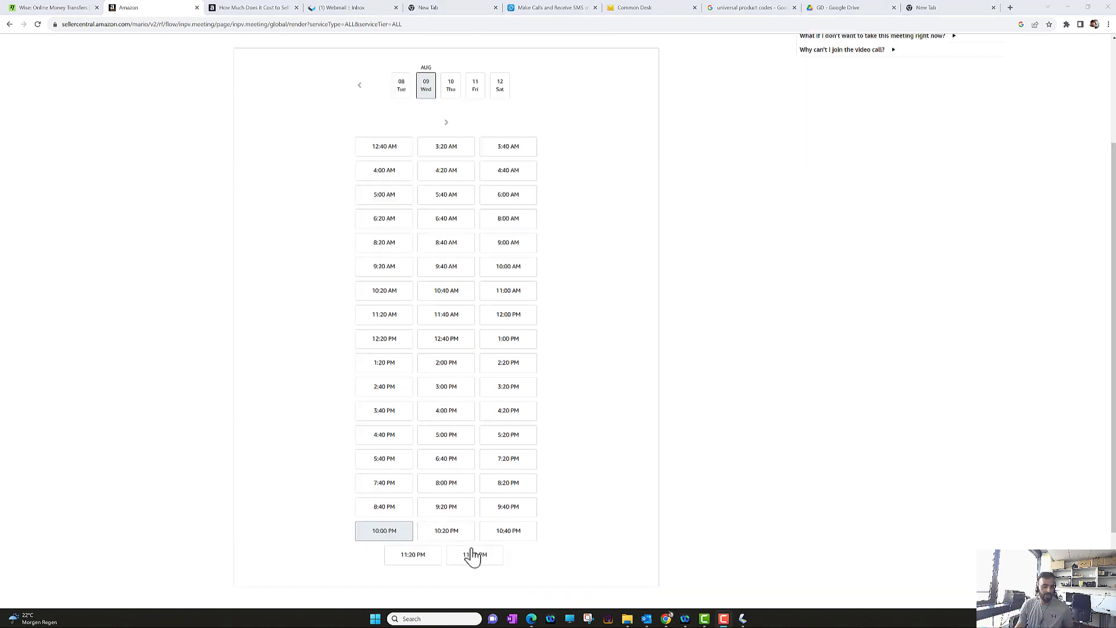
scroll(683, 366, down, 3)
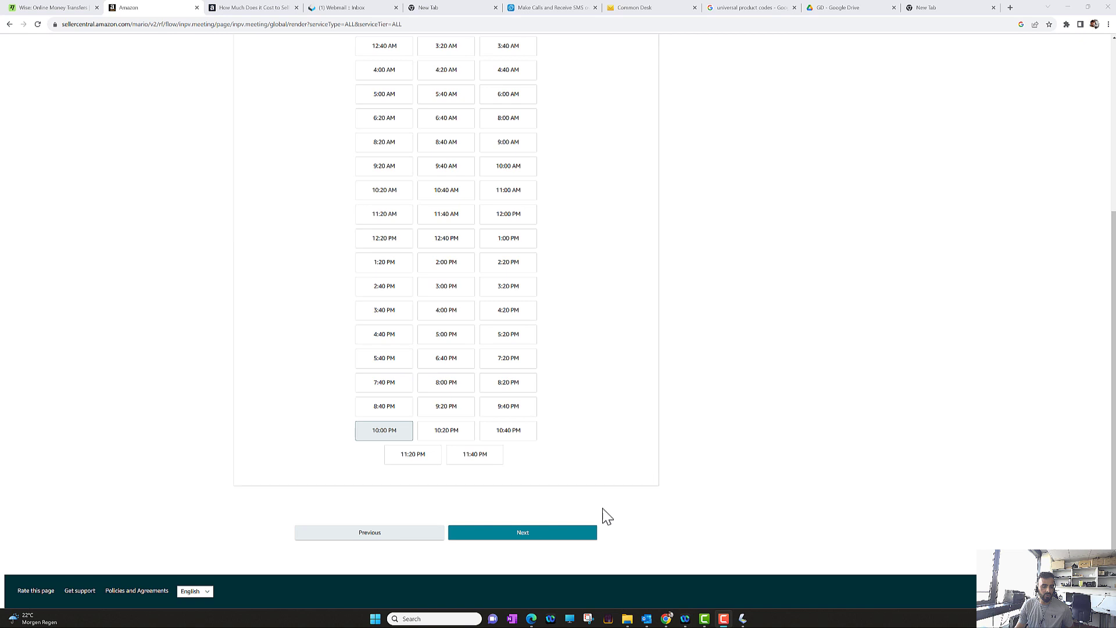
click(536, 533)
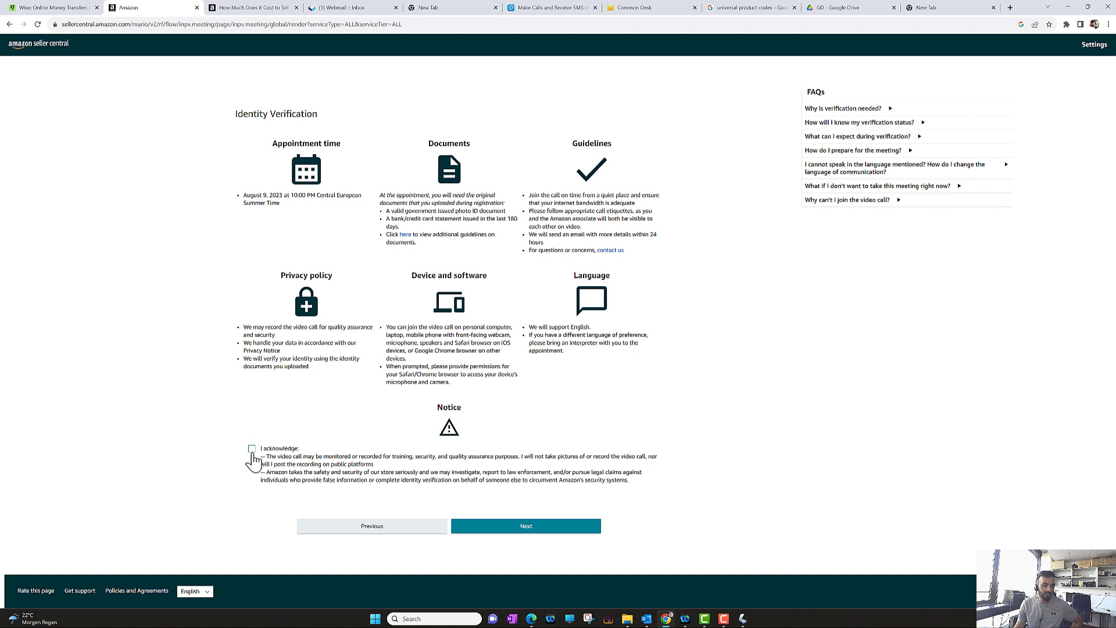
click(251, 451)
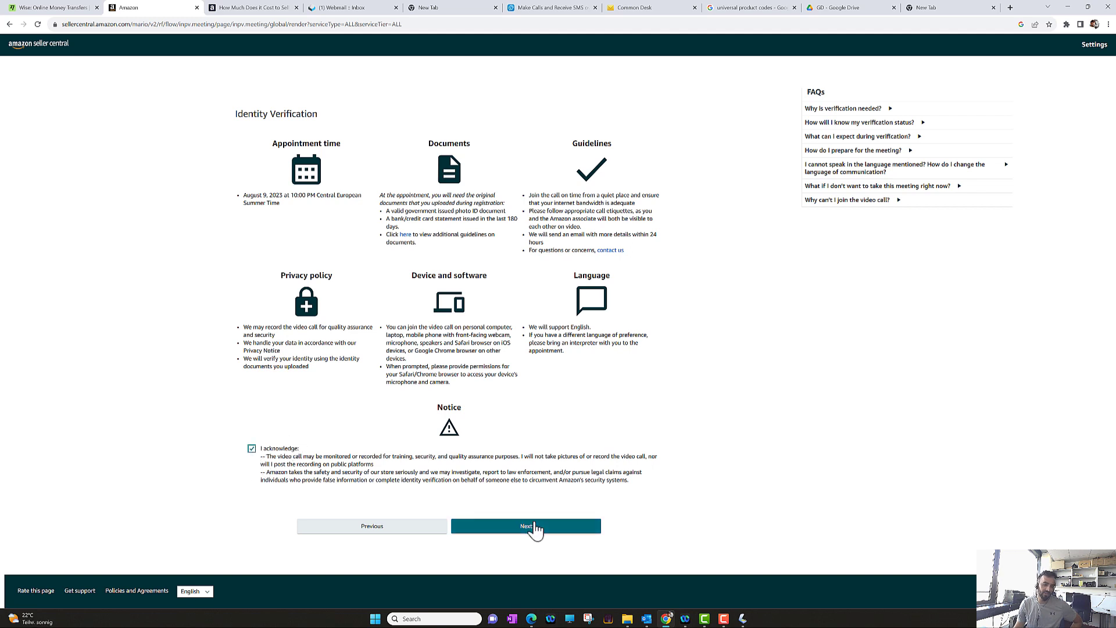
key(alt+Tab)
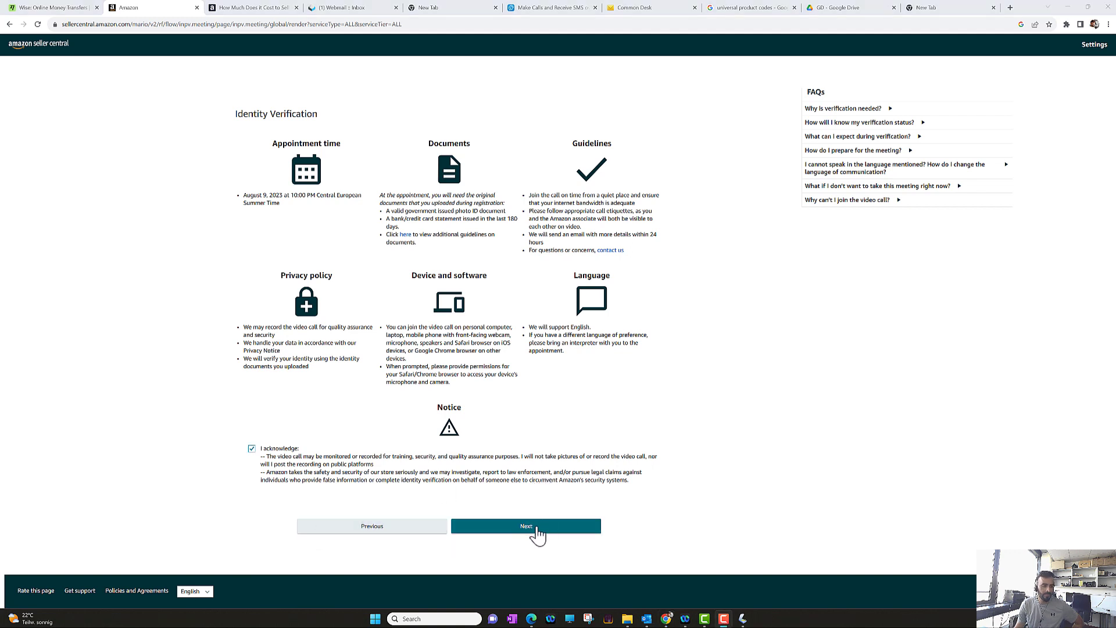
click(538, 529)
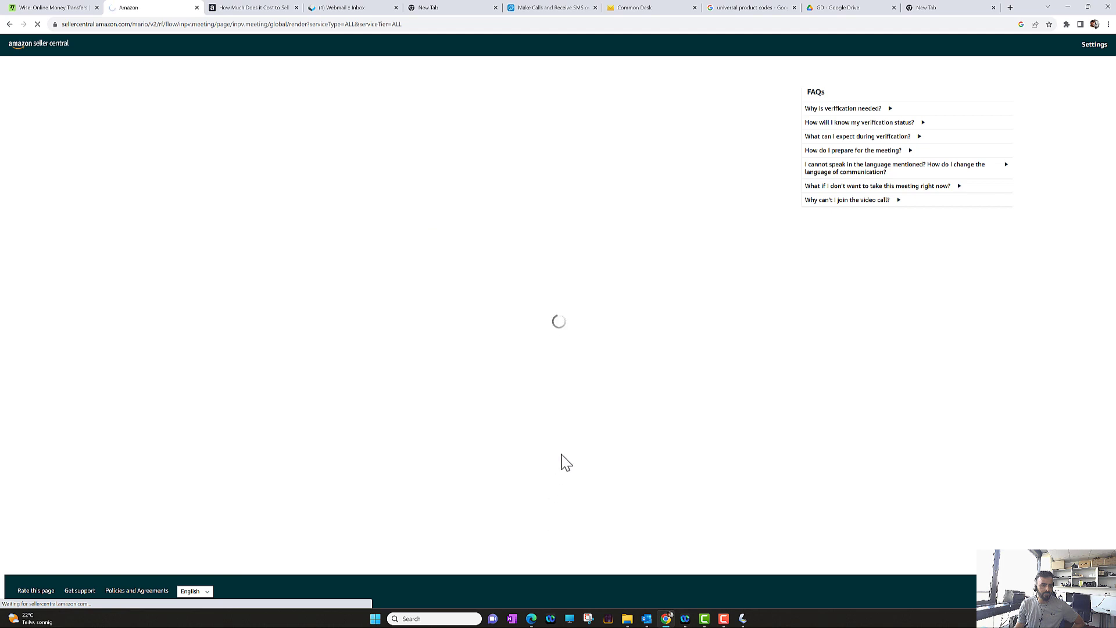